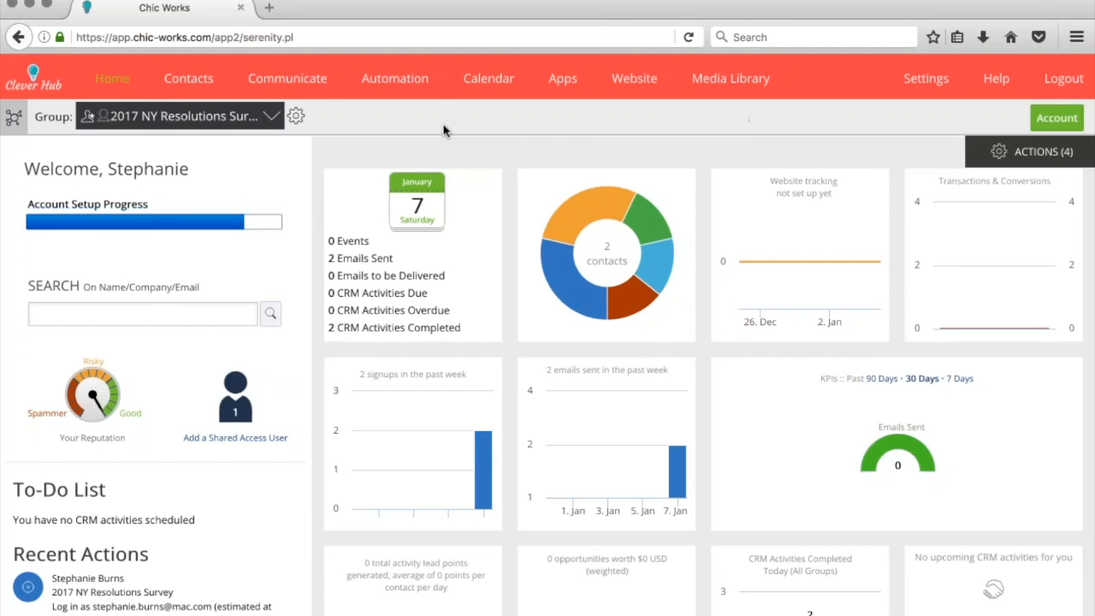
# Open the group's only contact for editing from the Contacts list
pyautogui.moveTo(188, 78)
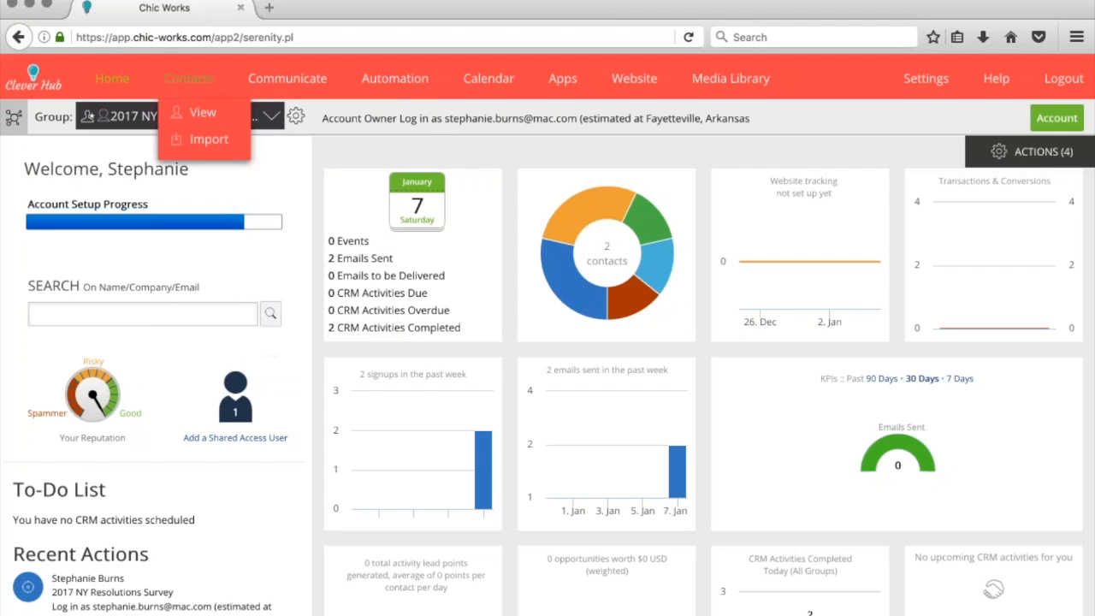
pyautogui.click(188, 78)
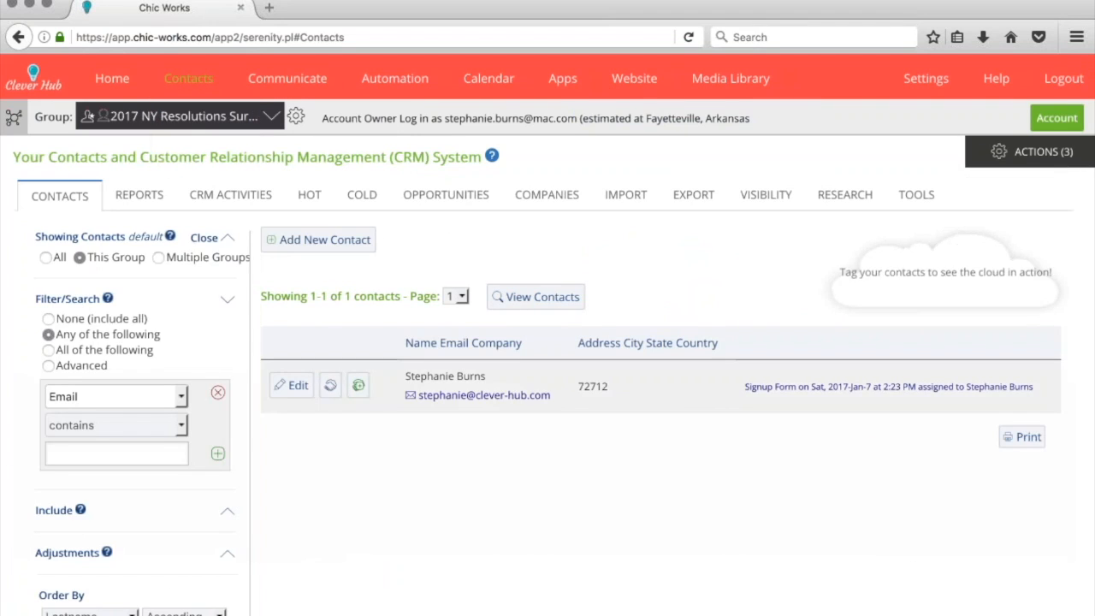
pyautogui.click(292, 385)
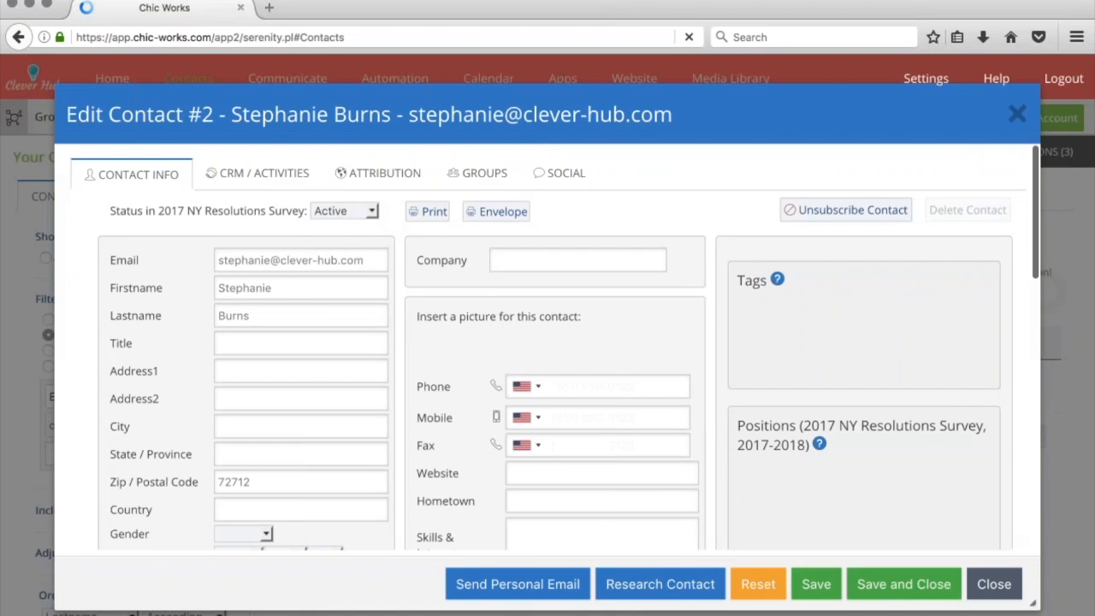
# Start a trackable personal email to that contact, then close it unsent
pyautogui.click(517, 585)
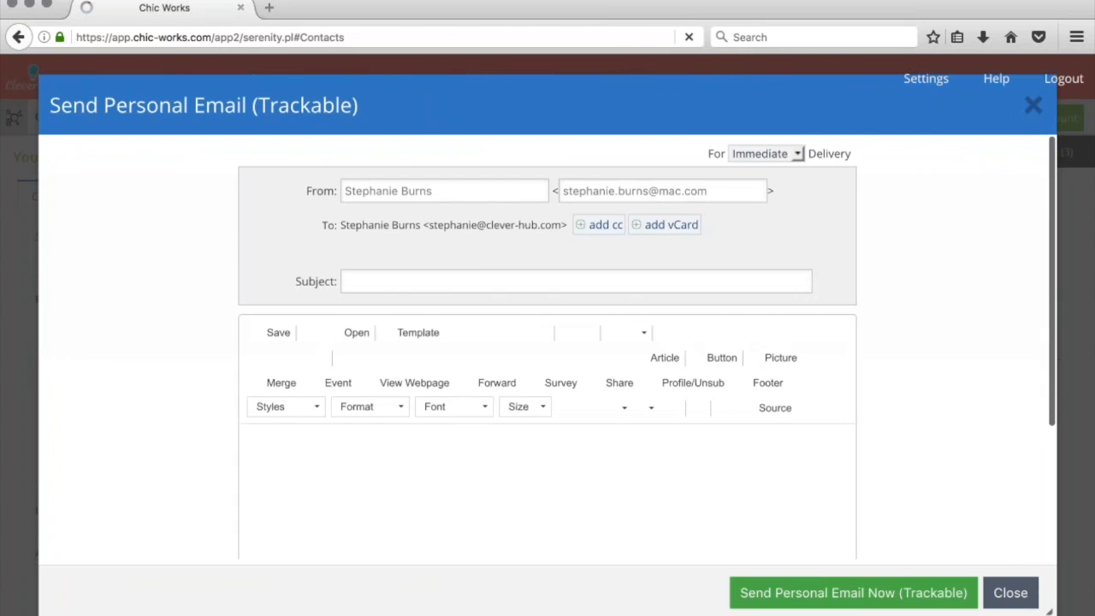
pyautogui.scroll(-2, 504, 496)
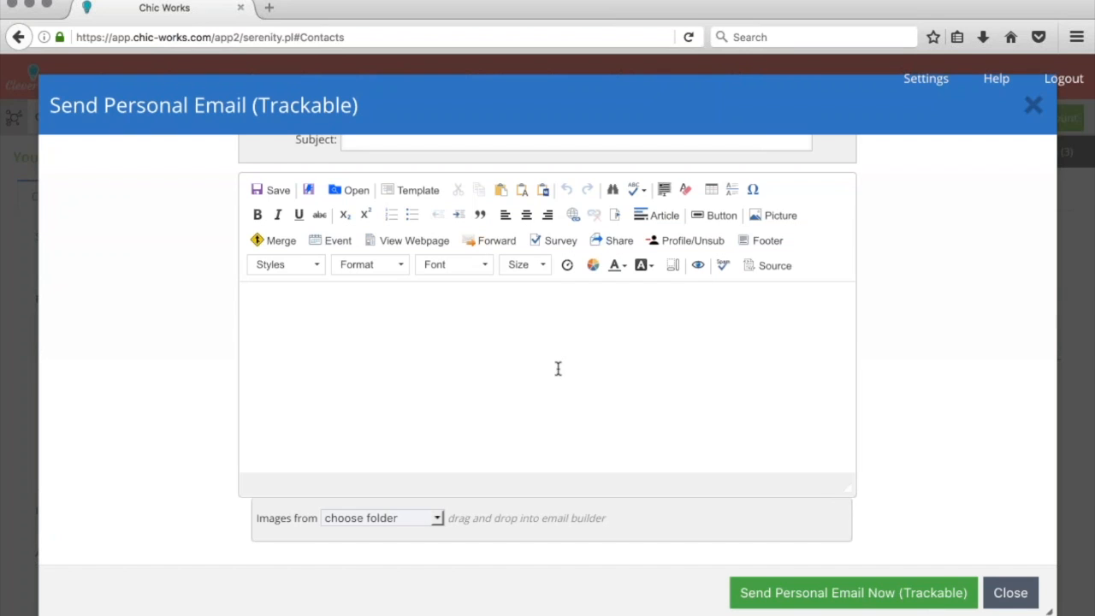
pyautogui.click(1004, 597)
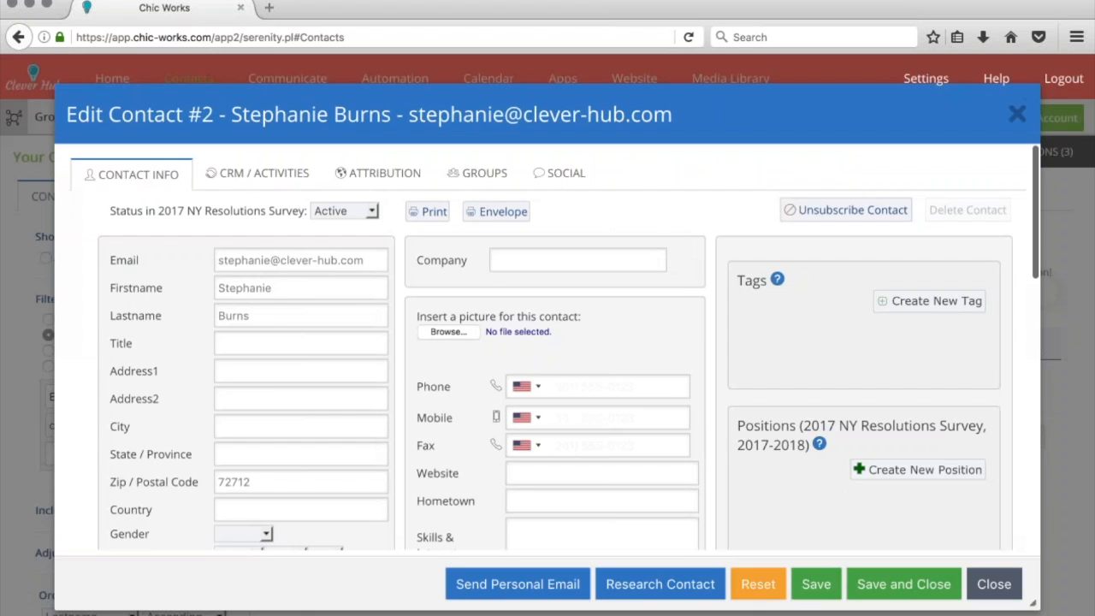
# Close the contact record and go to Communicate > Email's Build and Send Email page
pyautogui.click(997, 595)
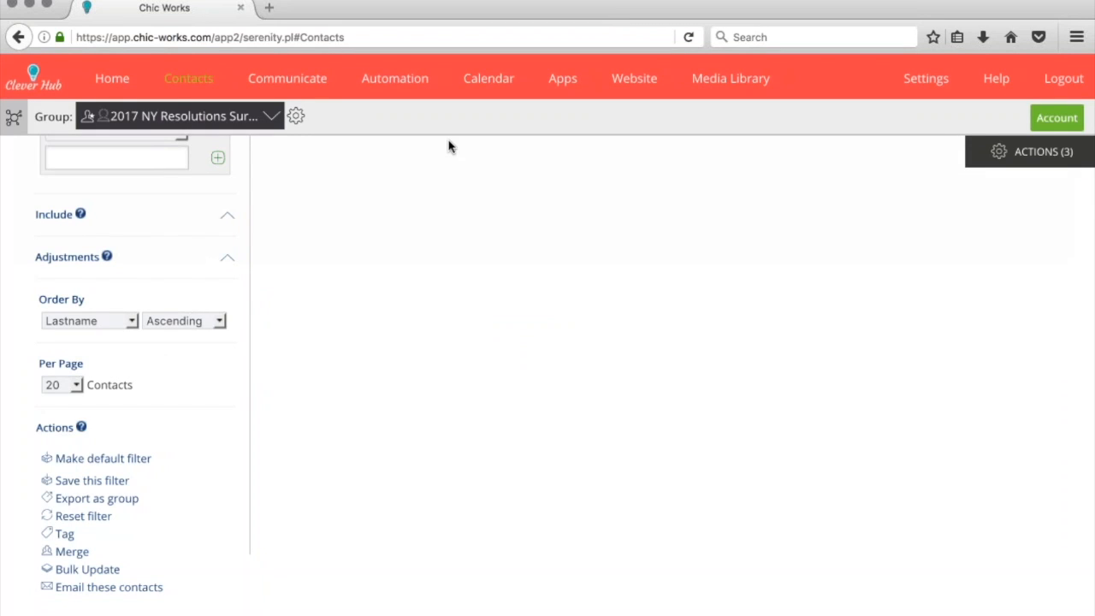
pyautogui.scroll(5, 374, 159)
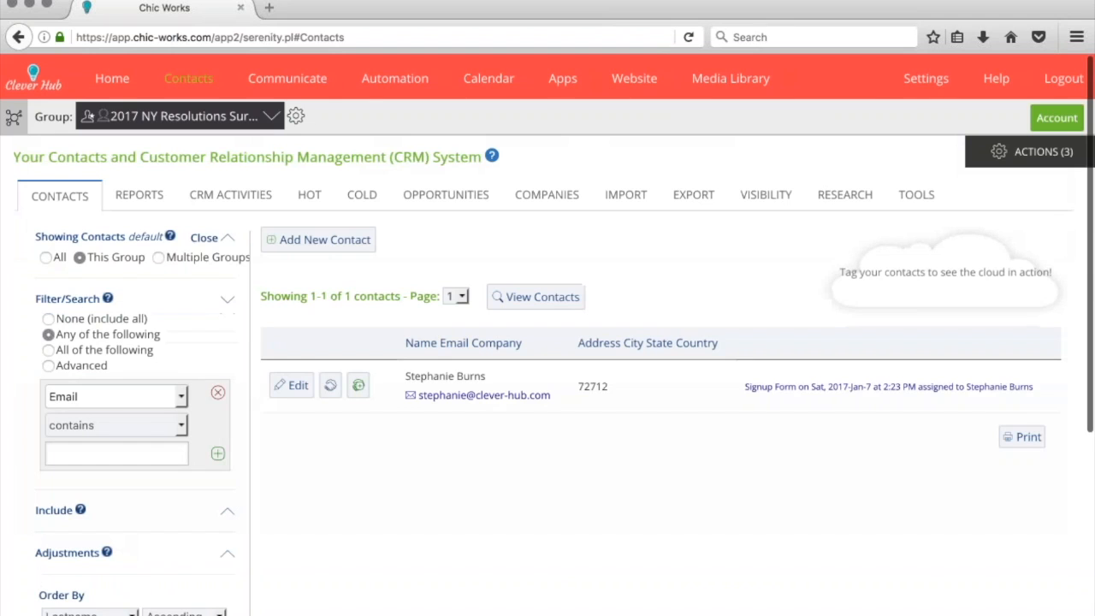
pyautogui.moveTo(276, 80)
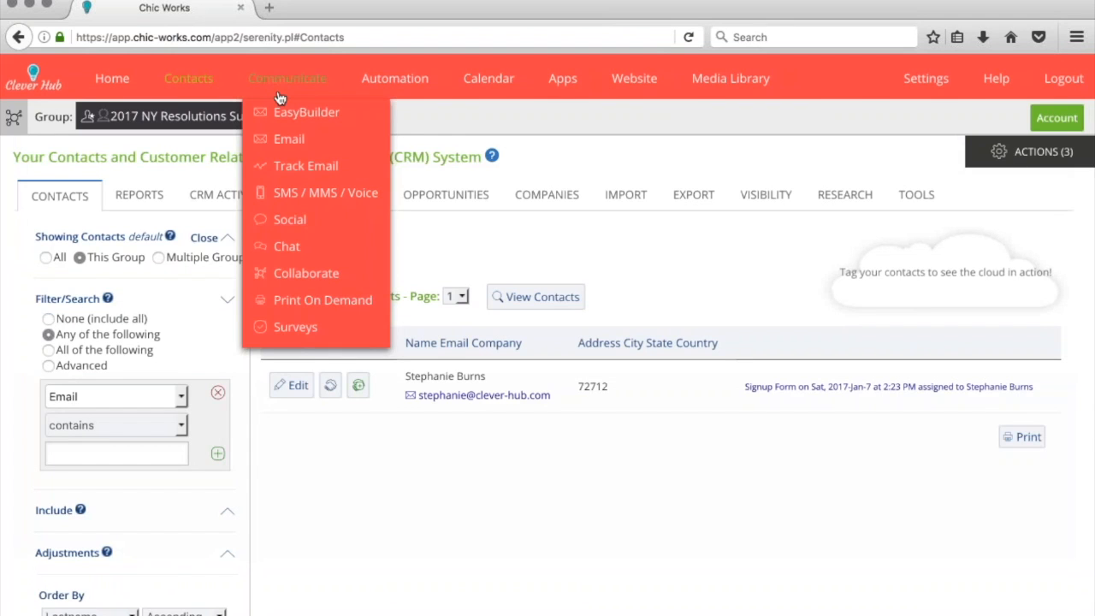
pyautogui.click(282, 140)
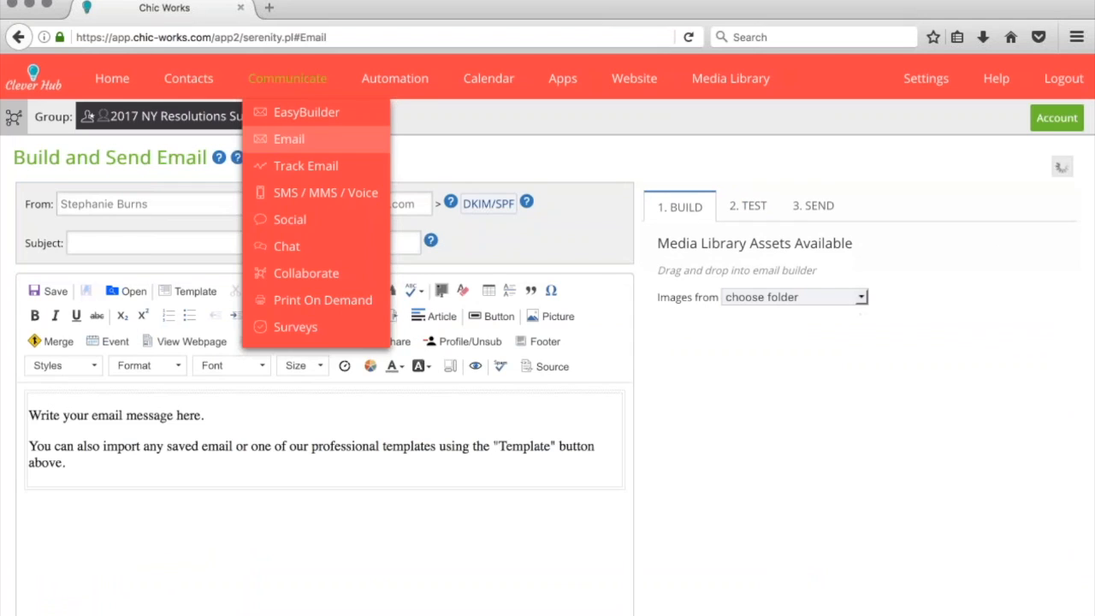
# Load the saved Email Newsletter Template 2017 into the email editor
pyautogui.click(127, 291)
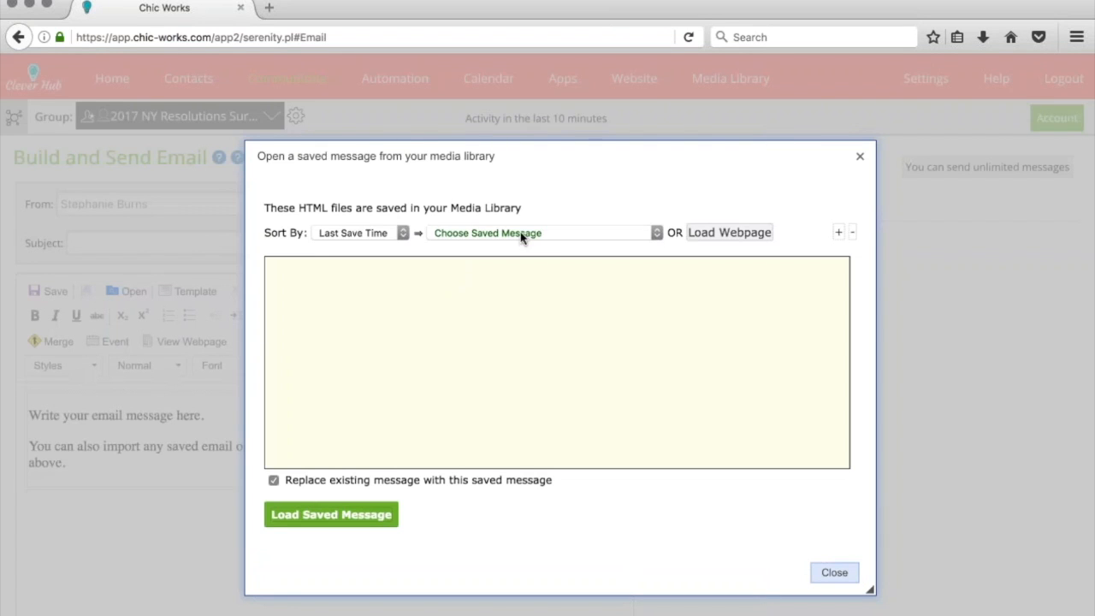
pyautogui.click(520, 232)
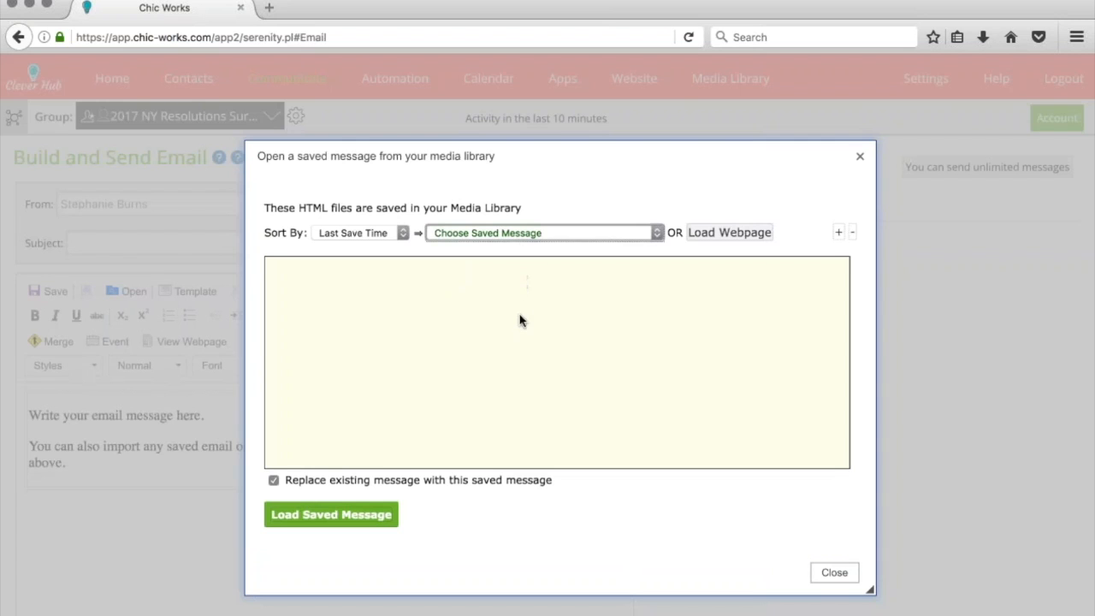
pyautogui.press('Down')
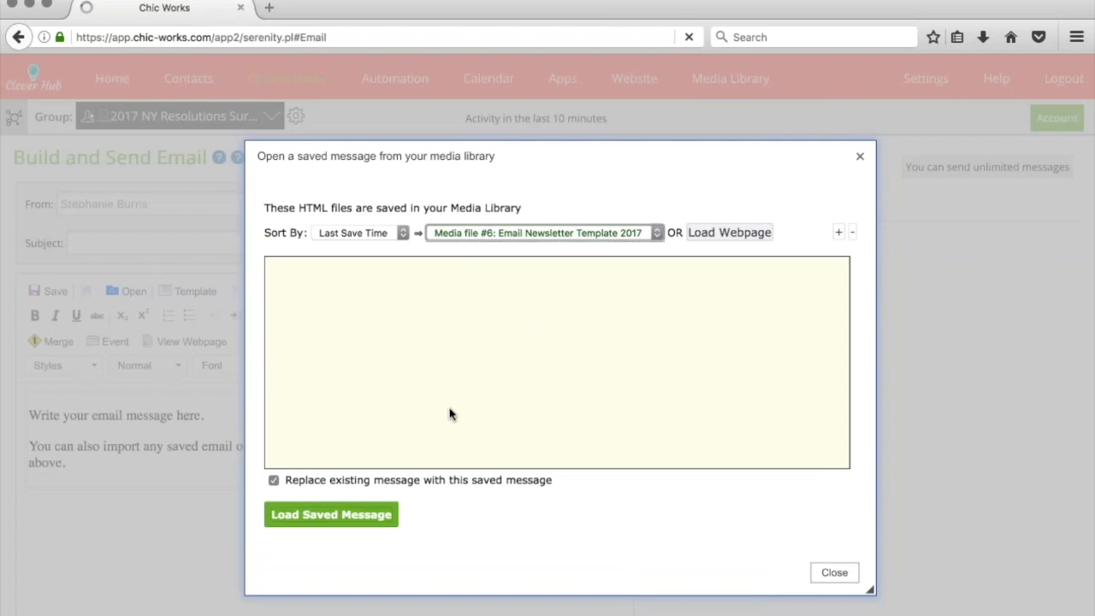
pyautogui.click(331, 515)
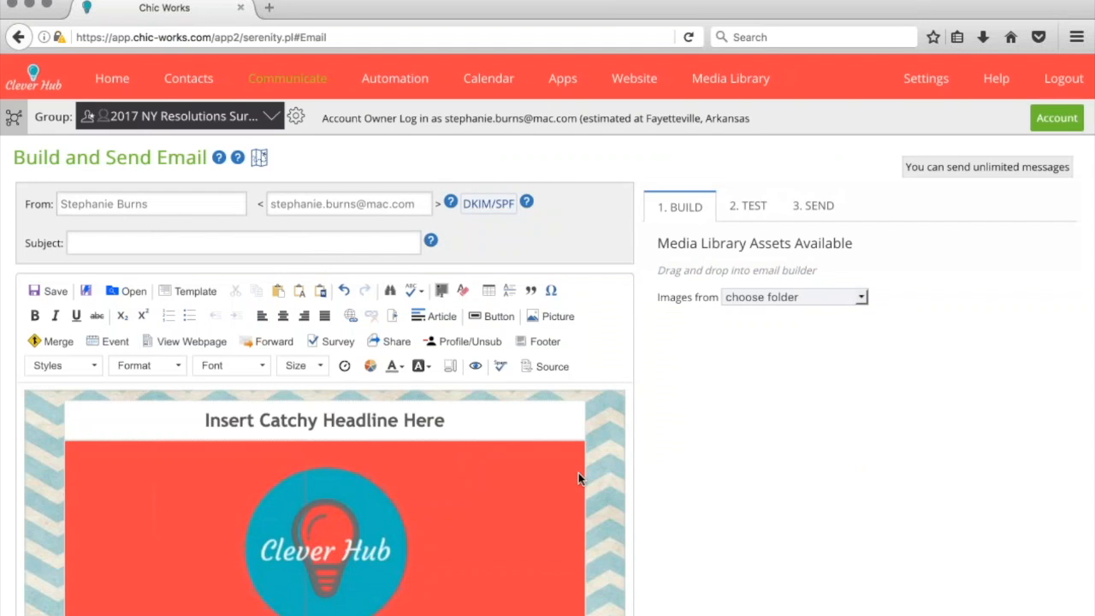
# Select and delete the 'hey there!' greeting in the template body
pyautogui.scroll(-1, 578, 472)
pyautogui.scroll(-10, 579, 472)
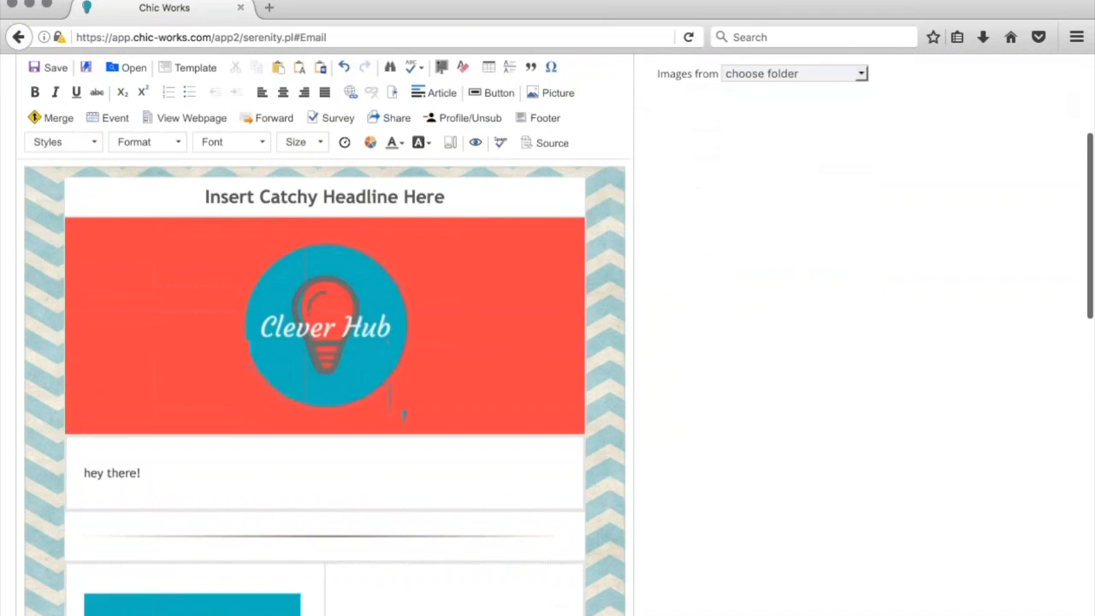
pyautogui.scroll(10, 325, 385)
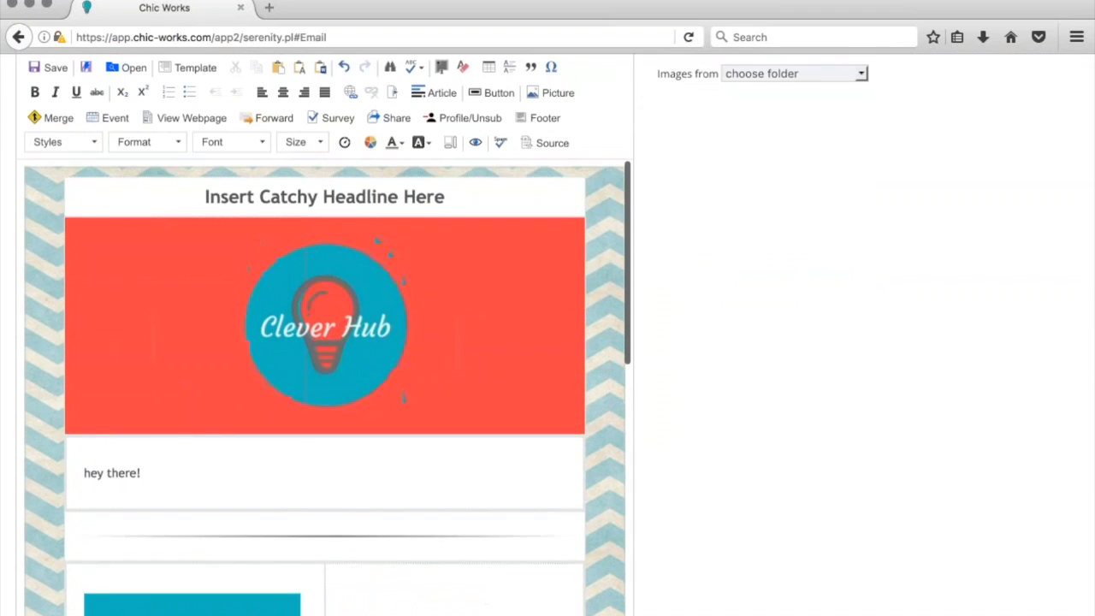
pyautogui.scroll(-2, 325, 385)
pyautogui.scroll(-5, 325, 385)
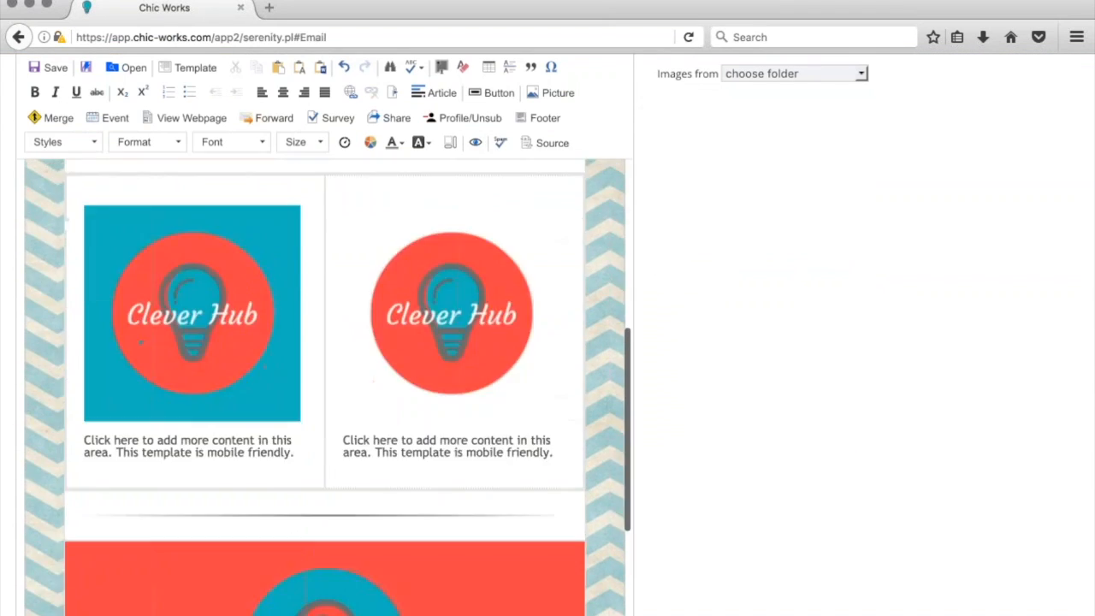
pyautogui.click(420, 323)
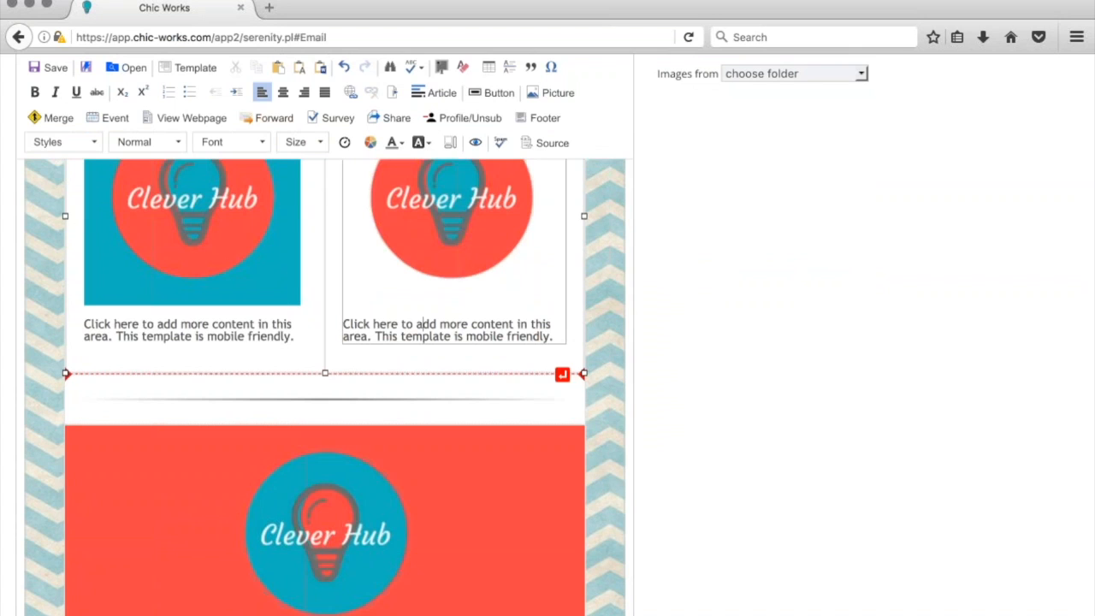
pyautogui.doubleClick(235, 336)
pyautogui.scroll(5, 237, 339)
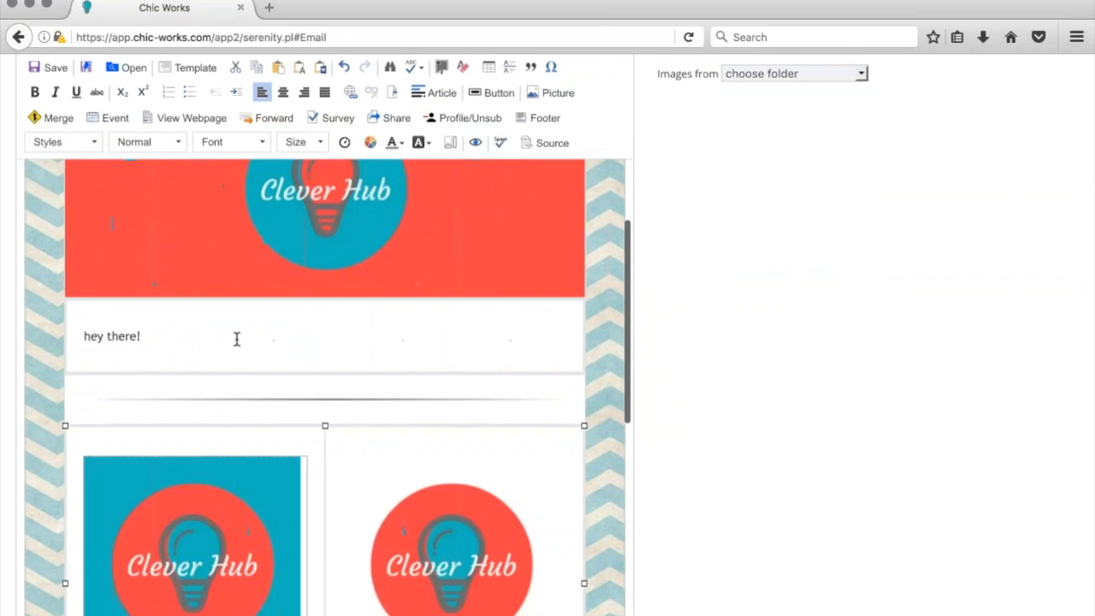
pyautogui.moveTo(143, 357); pyautogui.dragTo(78, 357)
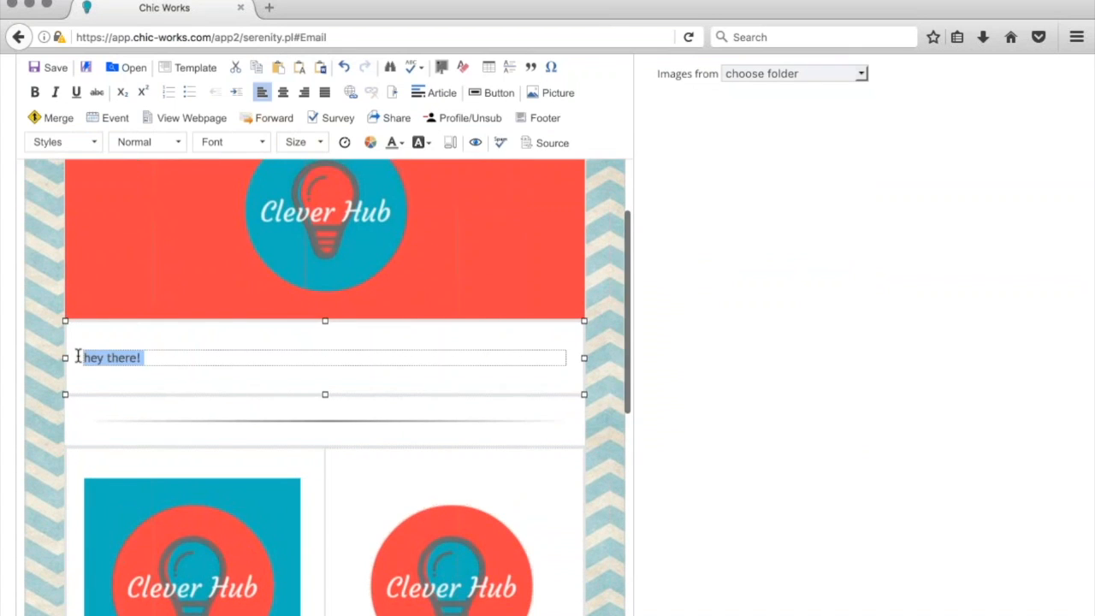
pyautogui.press('BackSpace')
# Try adding an event RSVP link, then dismiss the no-future-events notice
pyautogui.click(108, 121)
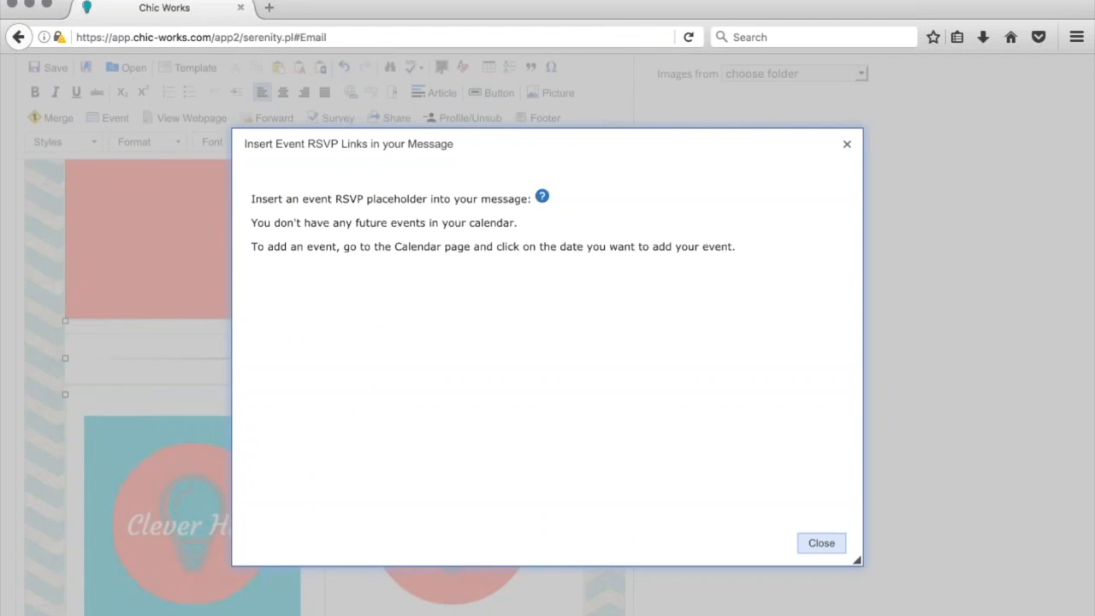
pyautogui.click(817, 539)
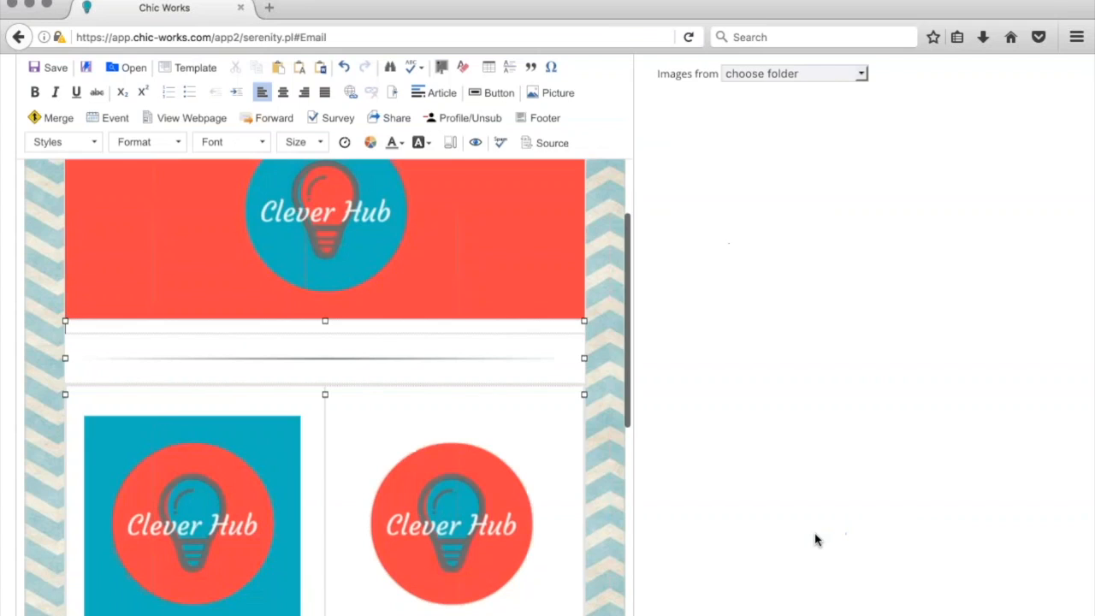
pyautogui.scroll(3, 325, 359)
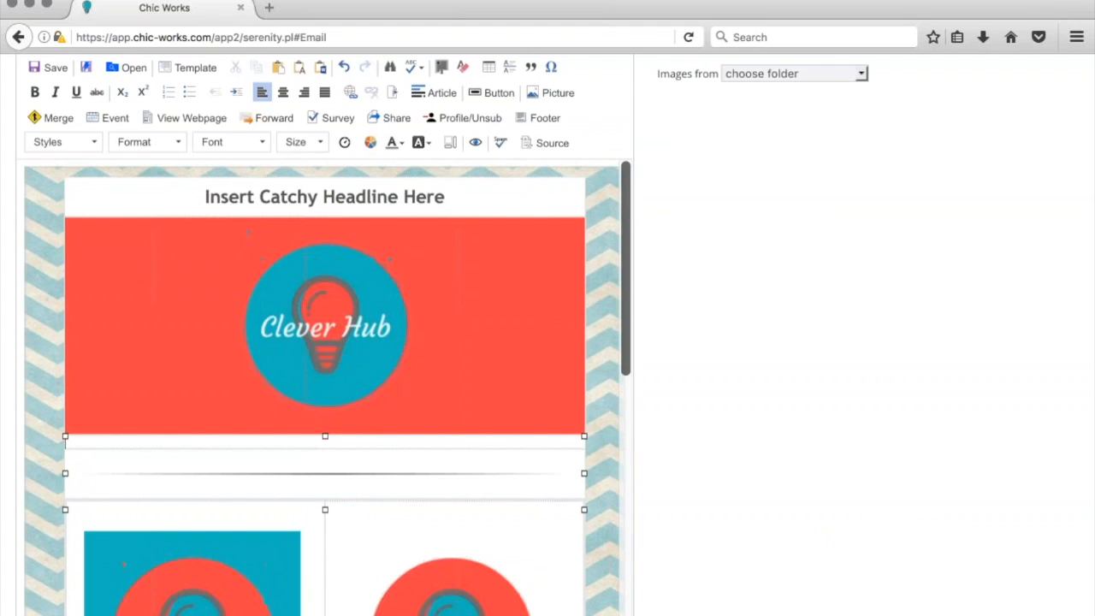
pyautogui.scroll(3, 696, 485)
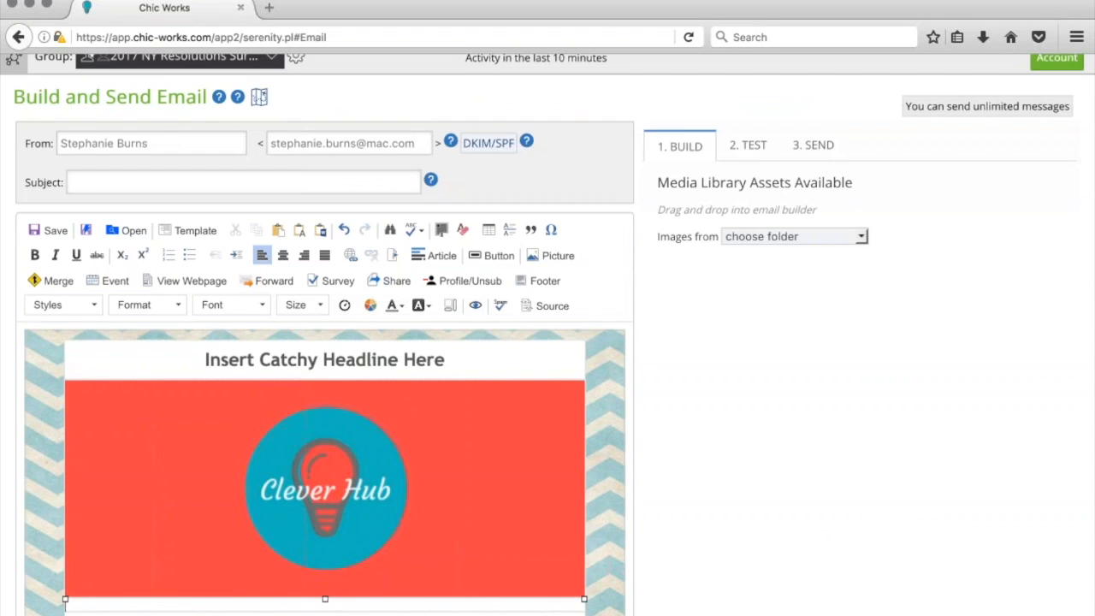
# Enter a subject line announcing the interview, then bring up saving to the Media Library
pyautogui.click(93, 181)
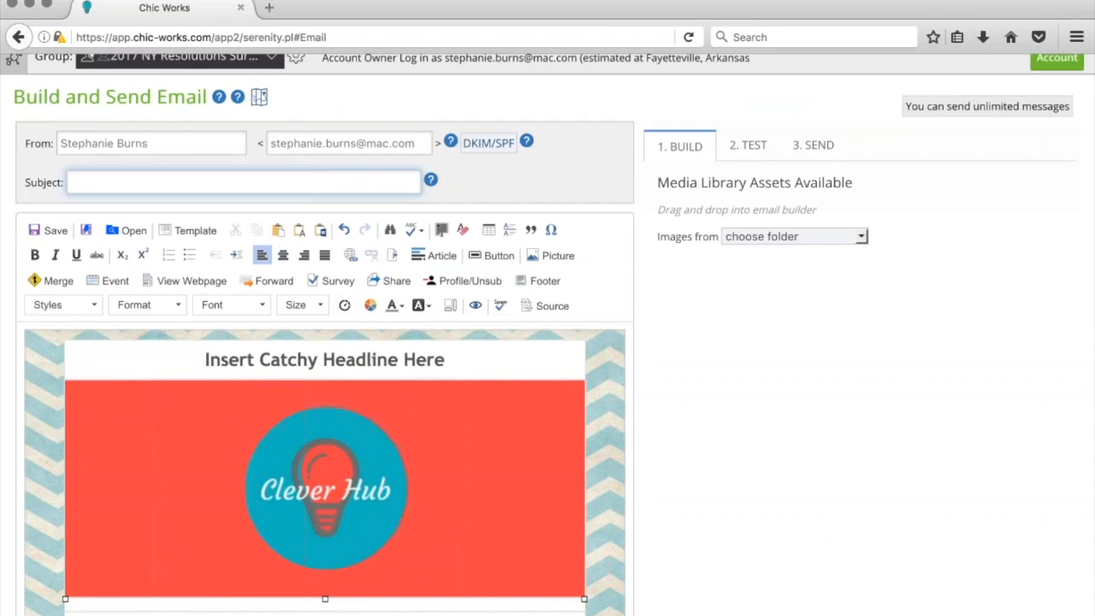
pyautogui.write('We interviewed Barbar')
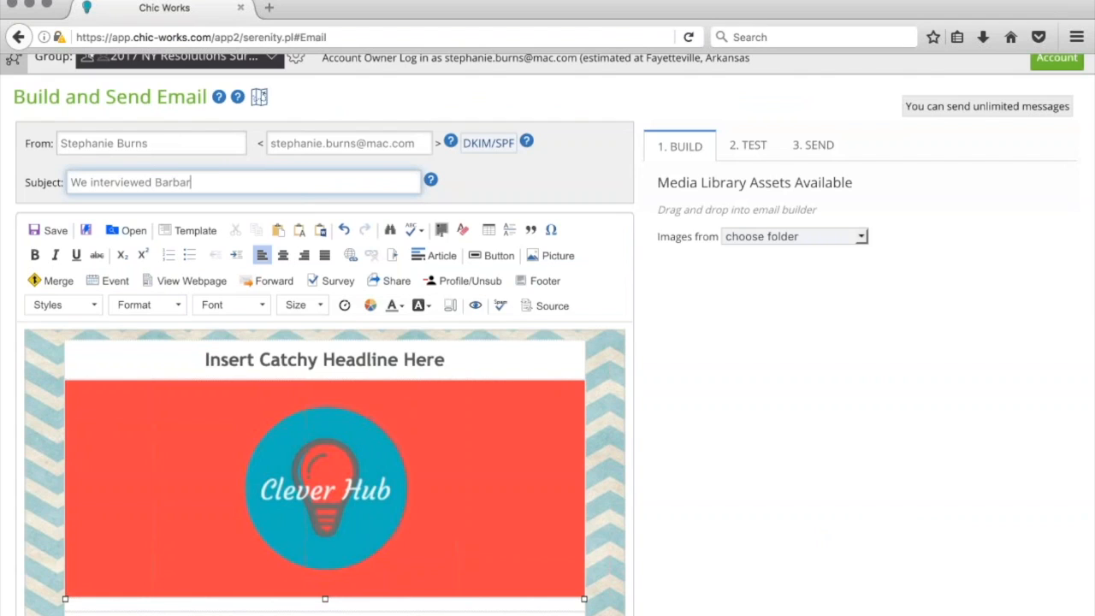
pyautogui.write('a Corcoran!')
pyautogui.click(48, 230)
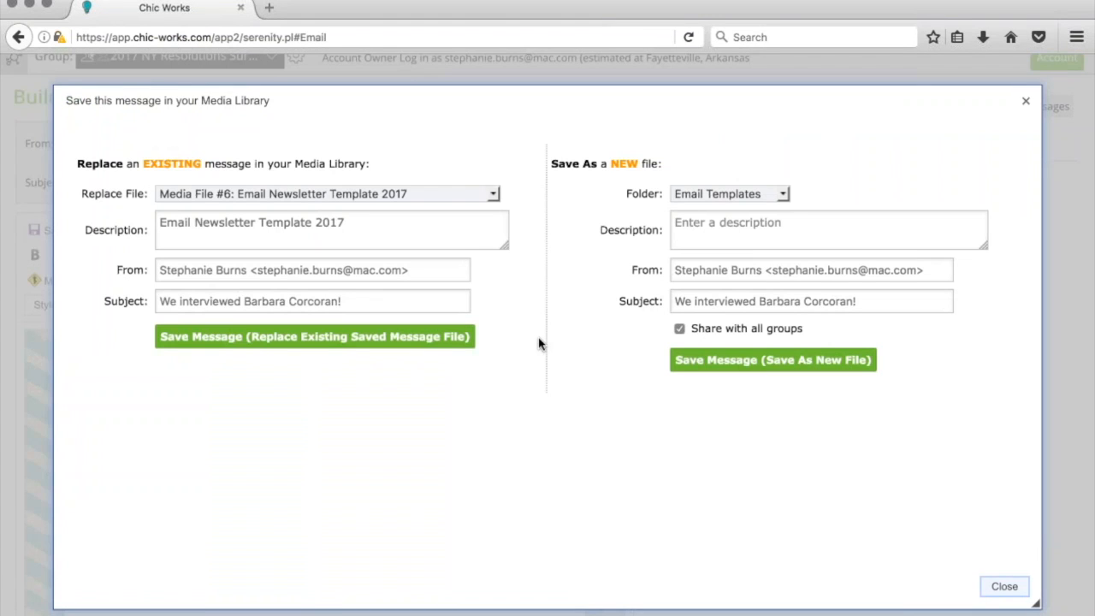
# Save the message as a new Email Templates file with the dated 1/7/17 Newsletter interview description
pyautogui.click(813, 228)
pyautogui.write('1/7/17 N')
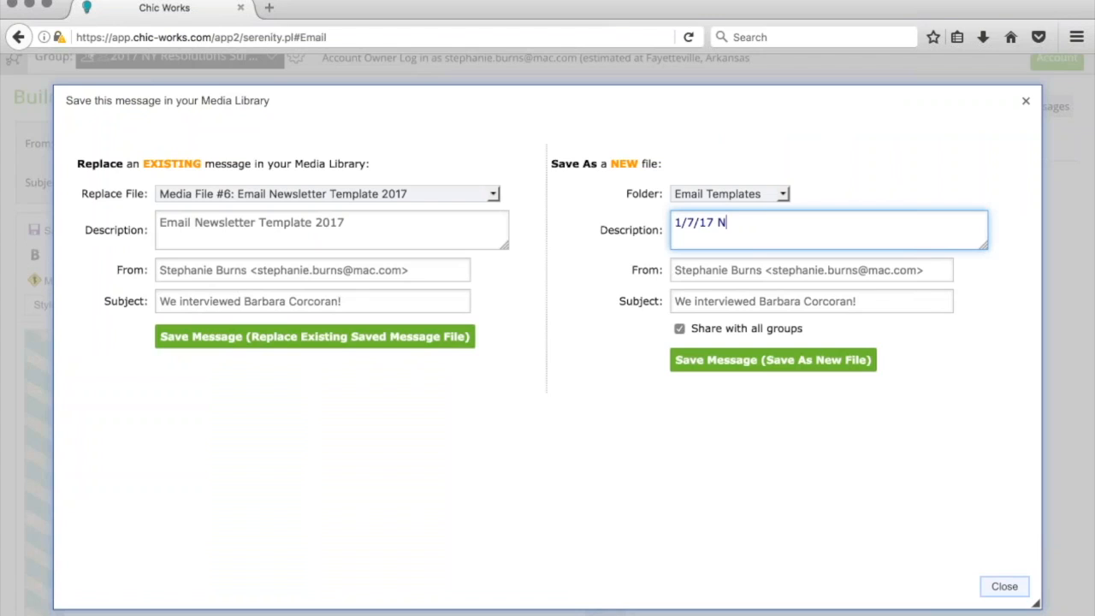
pyautogui.write('ewsletter - ')
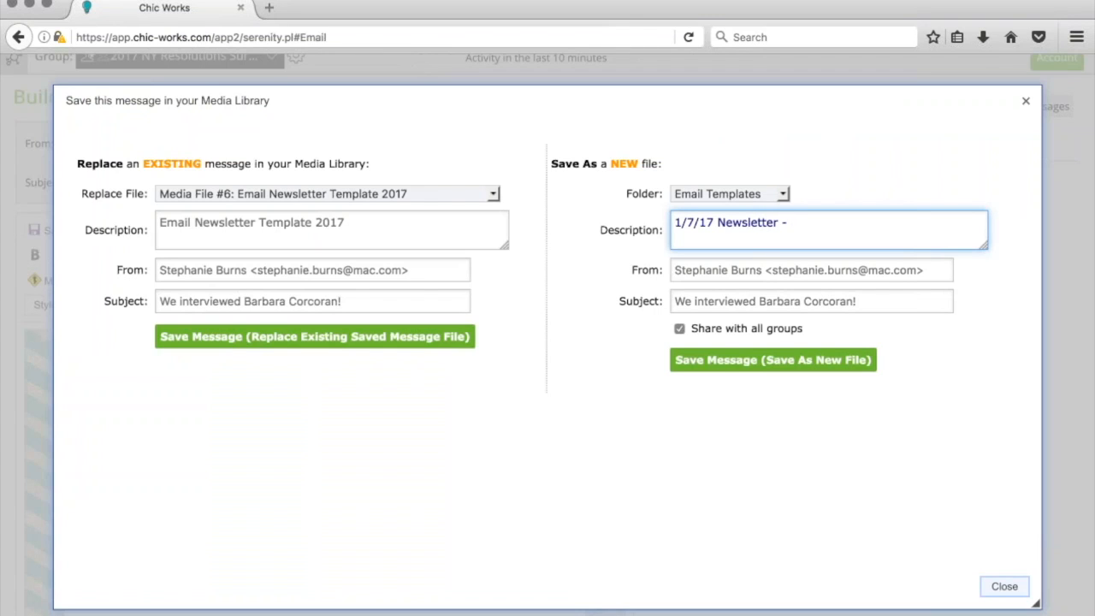
pyautogui.write('Barbara Interview')
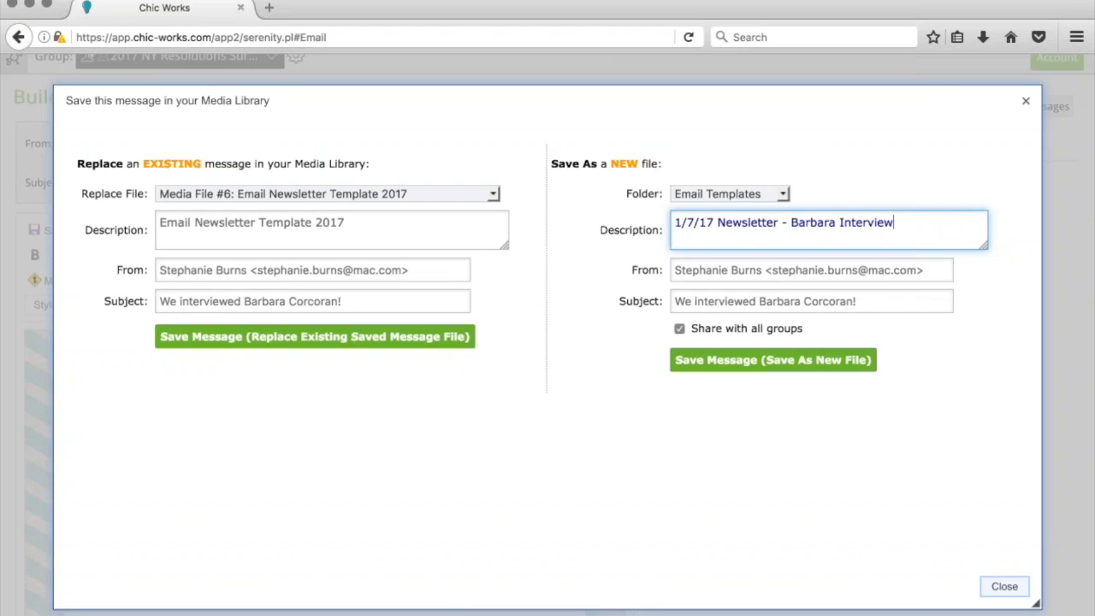
pyautogui.click(743, 366)
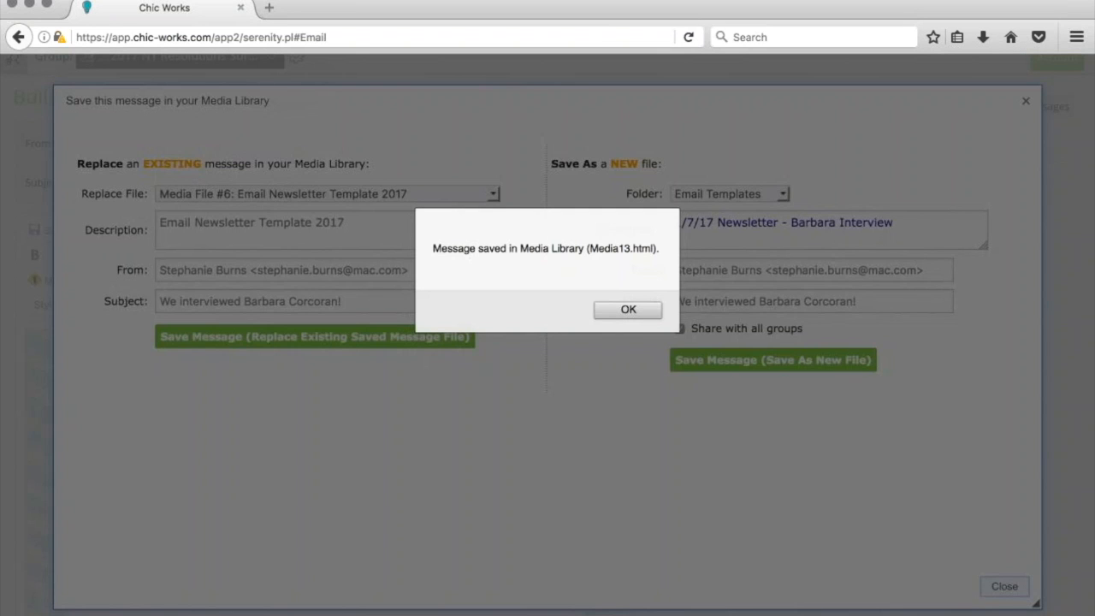
pyautogui.click(633, 311)
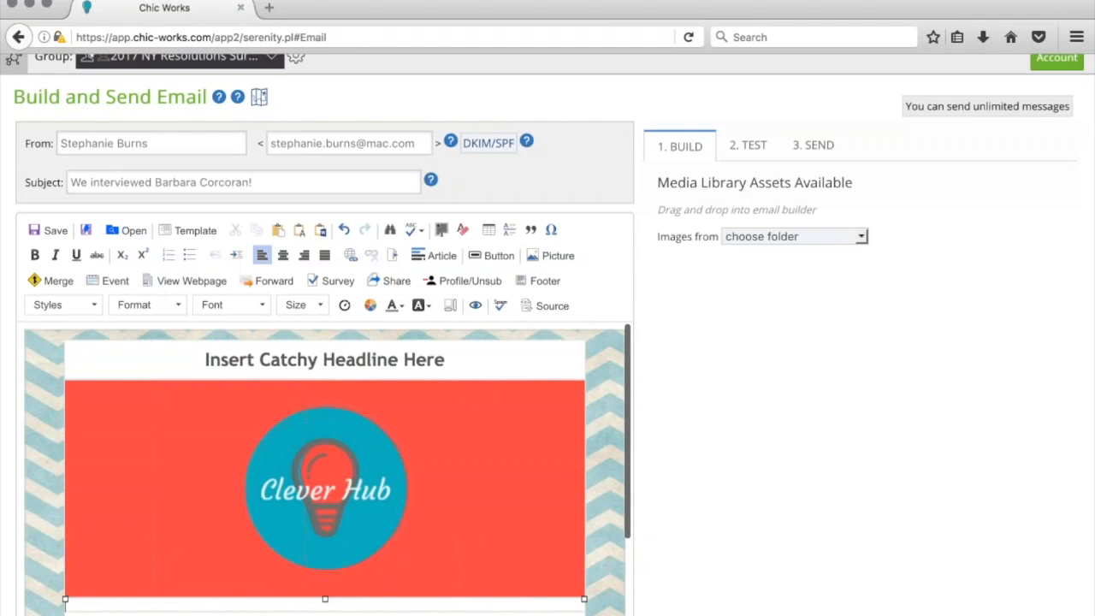
# Switch to the 2. TEST step to show the Send Test Message form
pyautogui.scroll(-3, 654, 332)
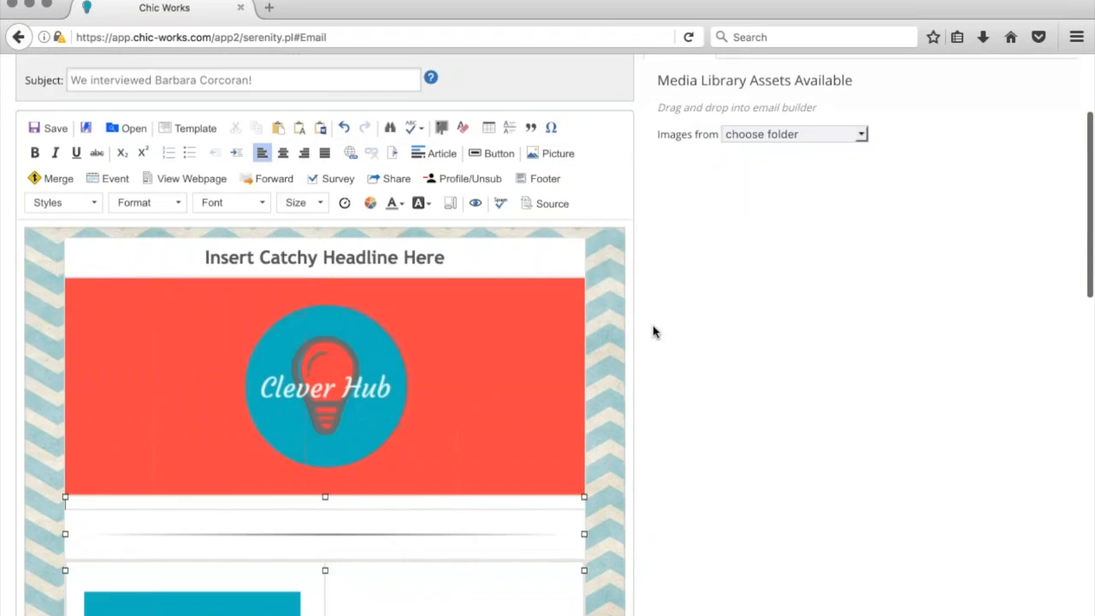
pyautogui.scroll(3, 654, 332)
pyautogui.click(747, 142)
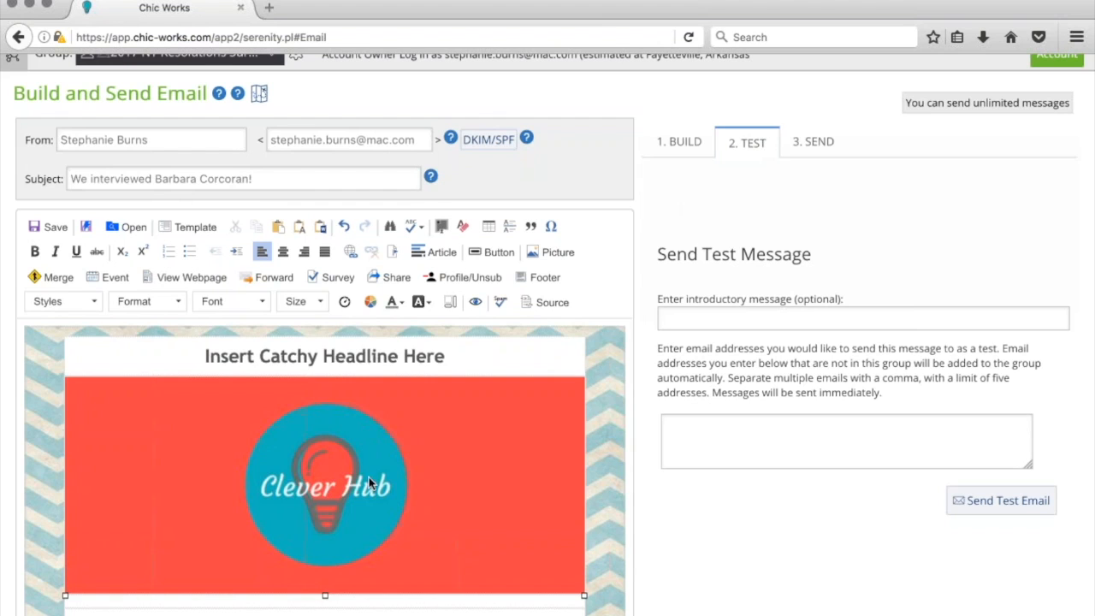
pyautogui.scroll(-3, 369, 476)
pyautogui.scroll(3, 368, 477)
pyautogui.scroll(-8, 368, 477)
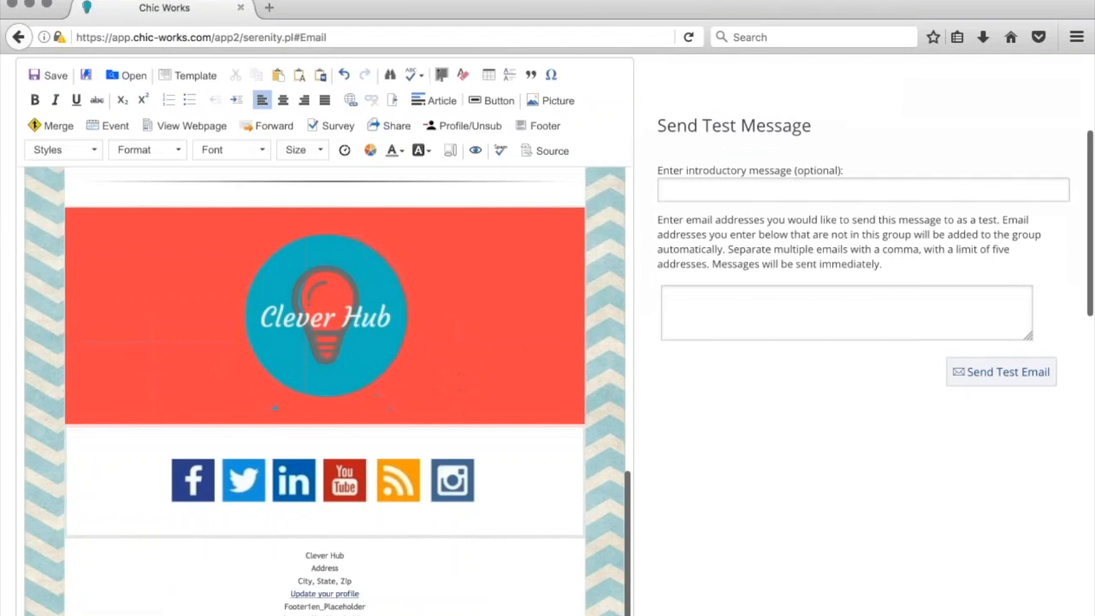
pyautogui.scroll(10, 325, 342)
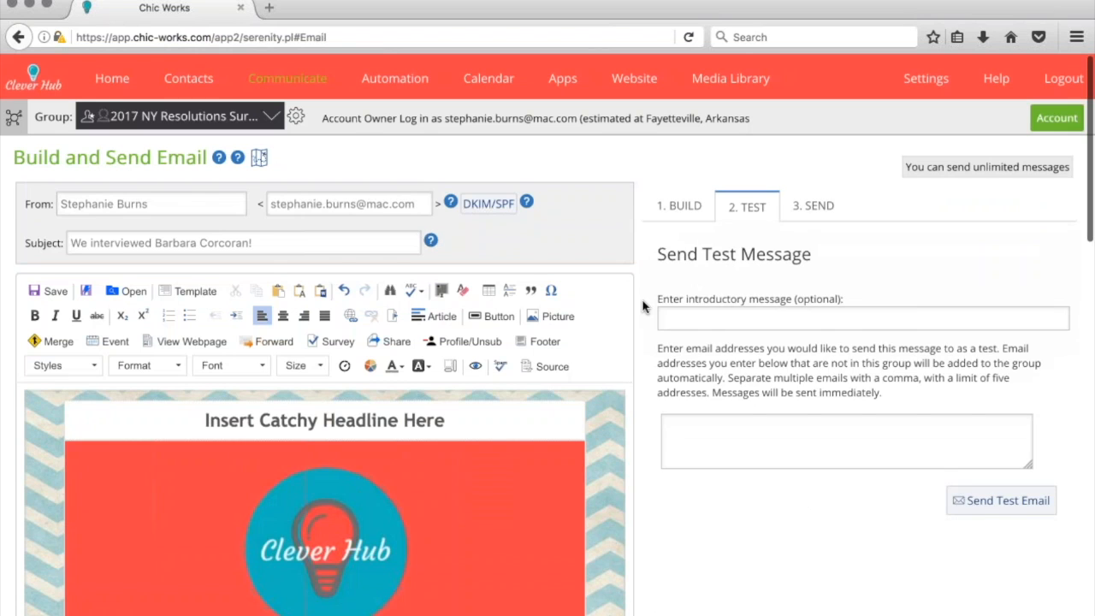
pyautogui.scroll(-1, 643, 313)
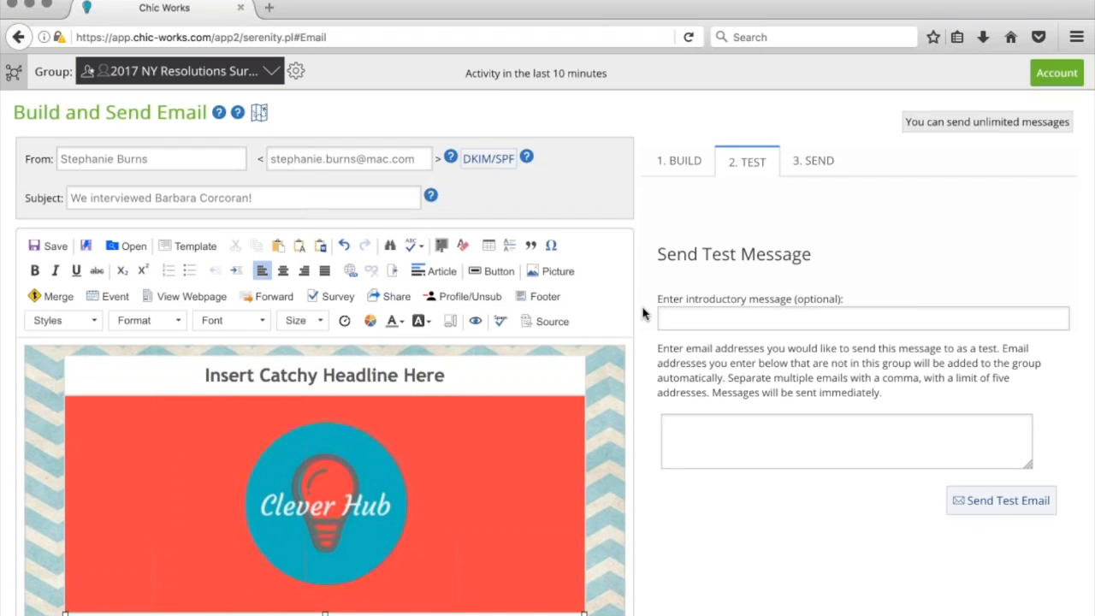
# Enter two test e-mail addresses and the note 'Hey team - please read this test and let me know if it's approved.'
pyautogui.click(770, 441)
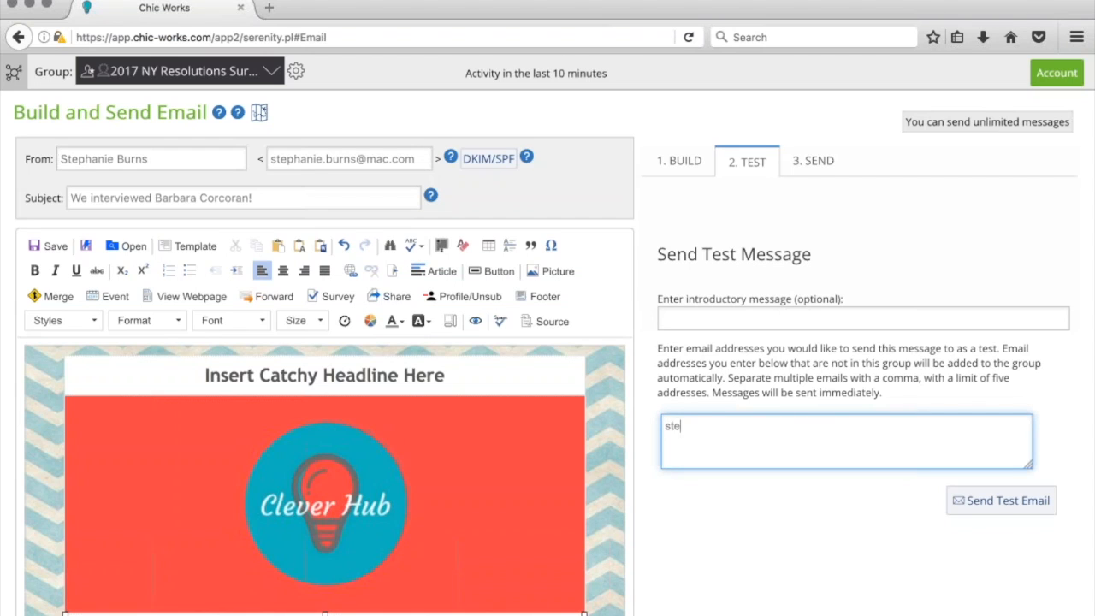
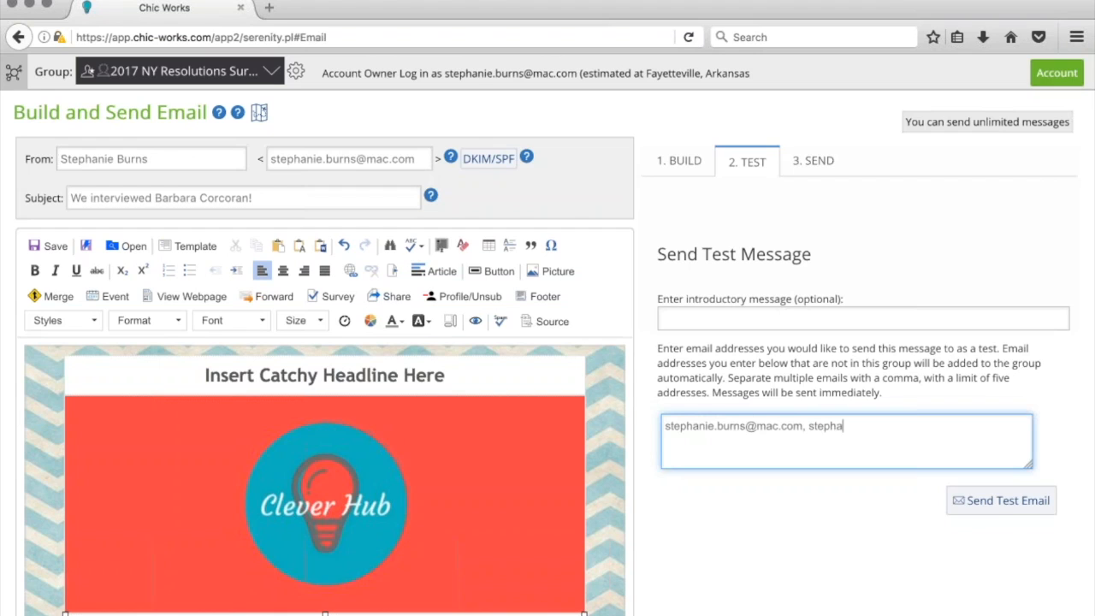
pyautogui.click(664, 319)
pyautogui.write('Hey team - please read this test and let me know if it ')
pyautogui.write('s')
pyautogui.press('BackSpace')
pyautogui.press('BackSpace')
pyautogui.write("'s approved.")
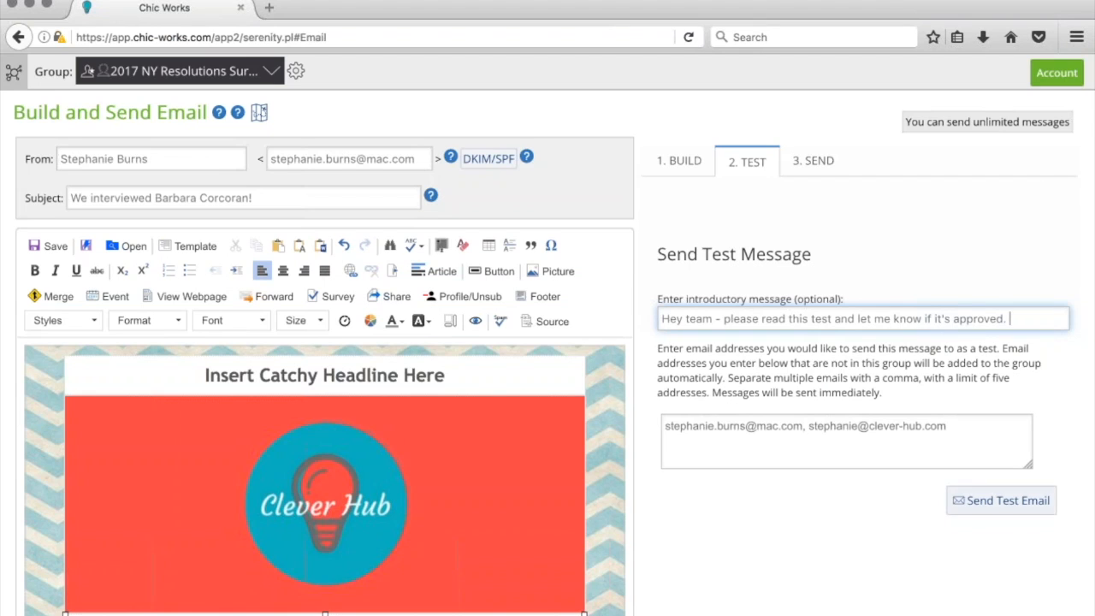
# Send the test email and acknowledge the confirmation
pyautogui.click(978, 506)
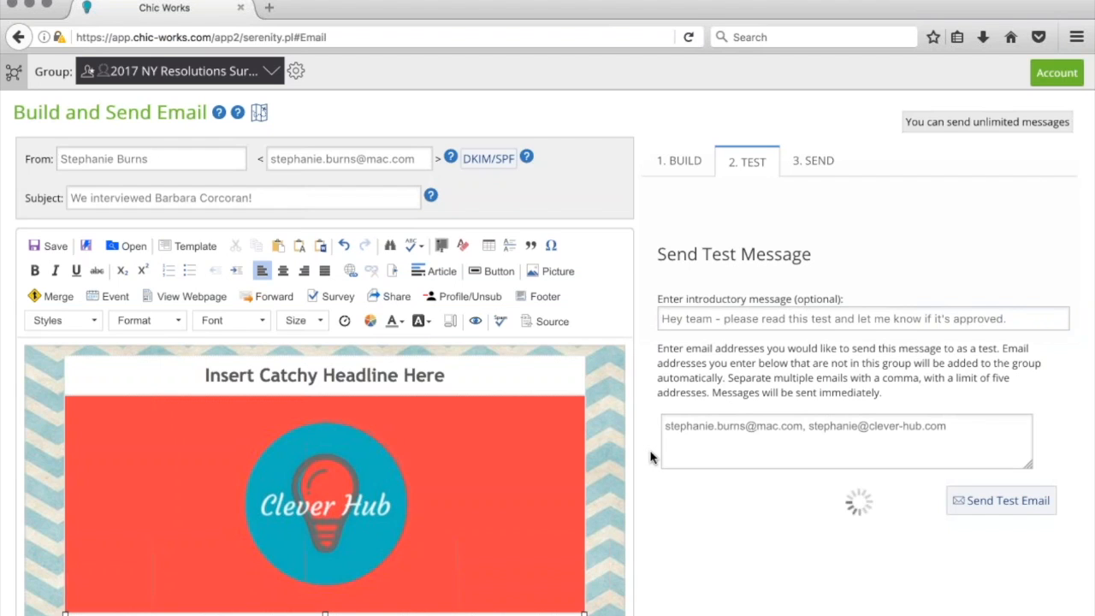
pyautogui.scroll(-10, 650, 457)
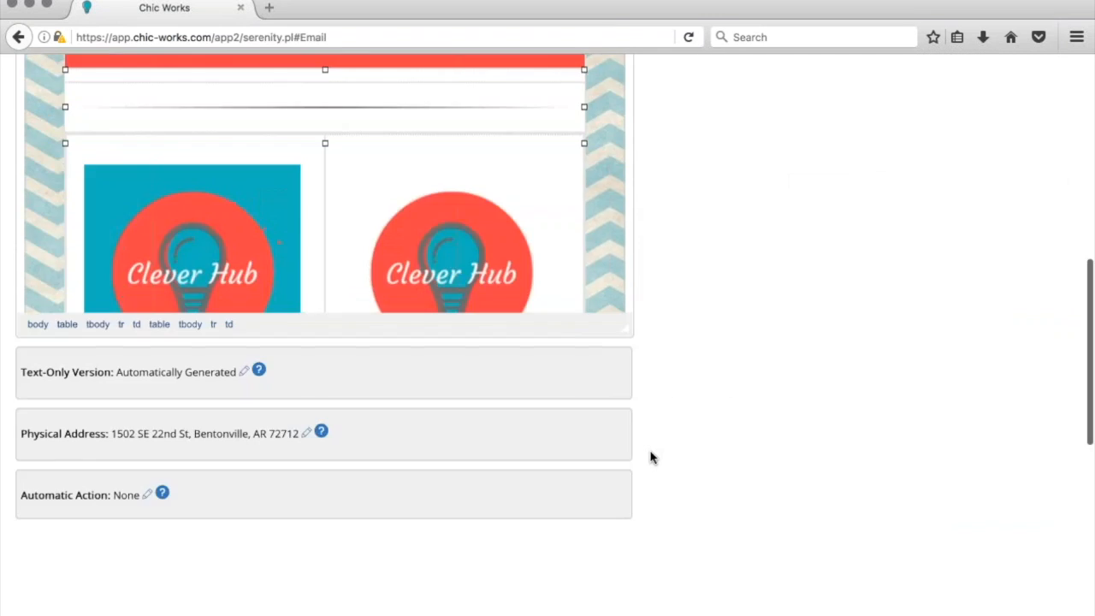
pyautogui.scroll(4, 650, 458)
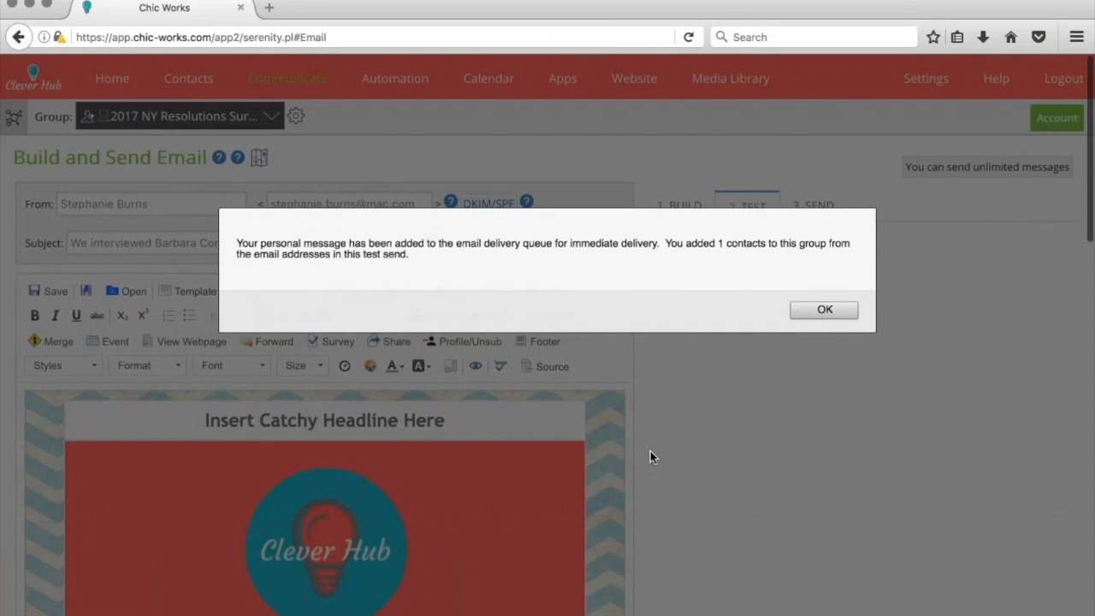
pyautogui.click(834, 312)
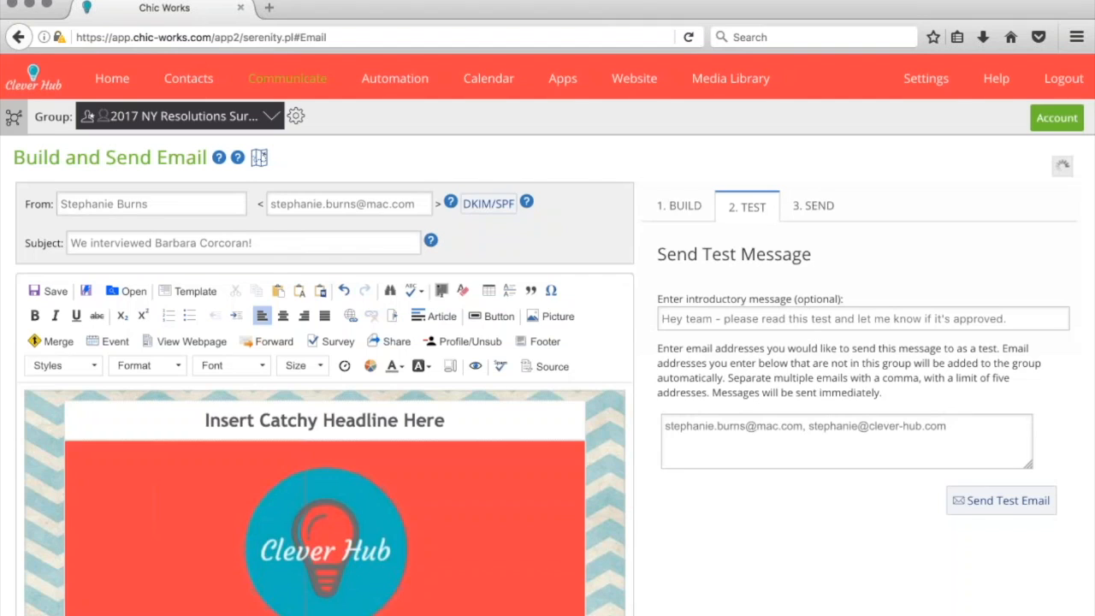
# Go to the 3. SEND step and scroll down to the Delivery time and January 2017 calendar
pyautogui.click(827, 210)
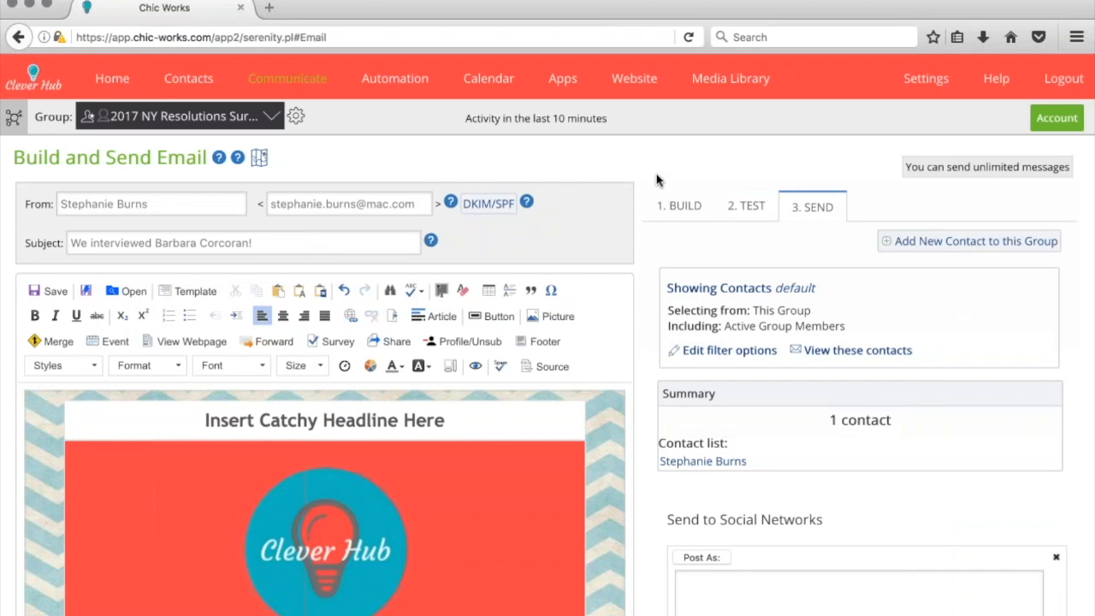
pyautogui.scroll(-2, 657, 180)
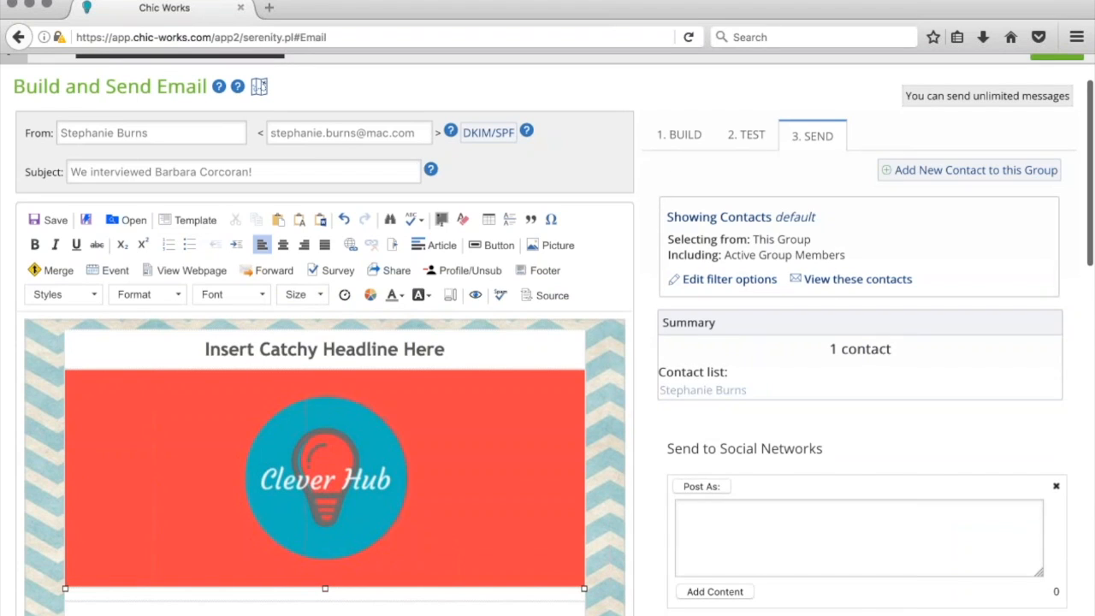
pyautogui.scroll(-6, 647, 354)
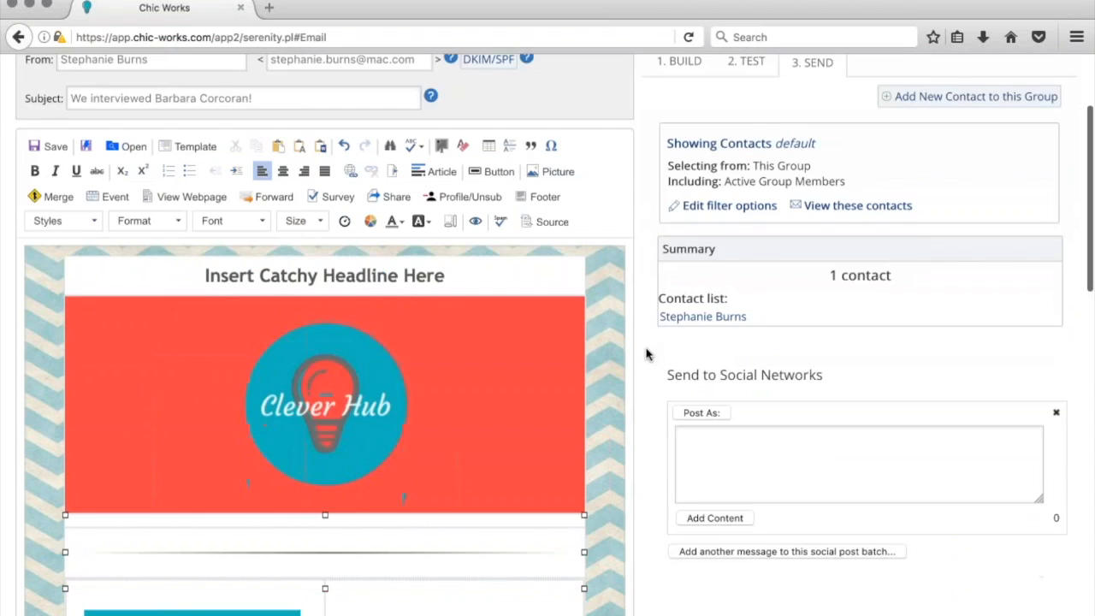
pyautogui.scroll(-8, 646, 354)
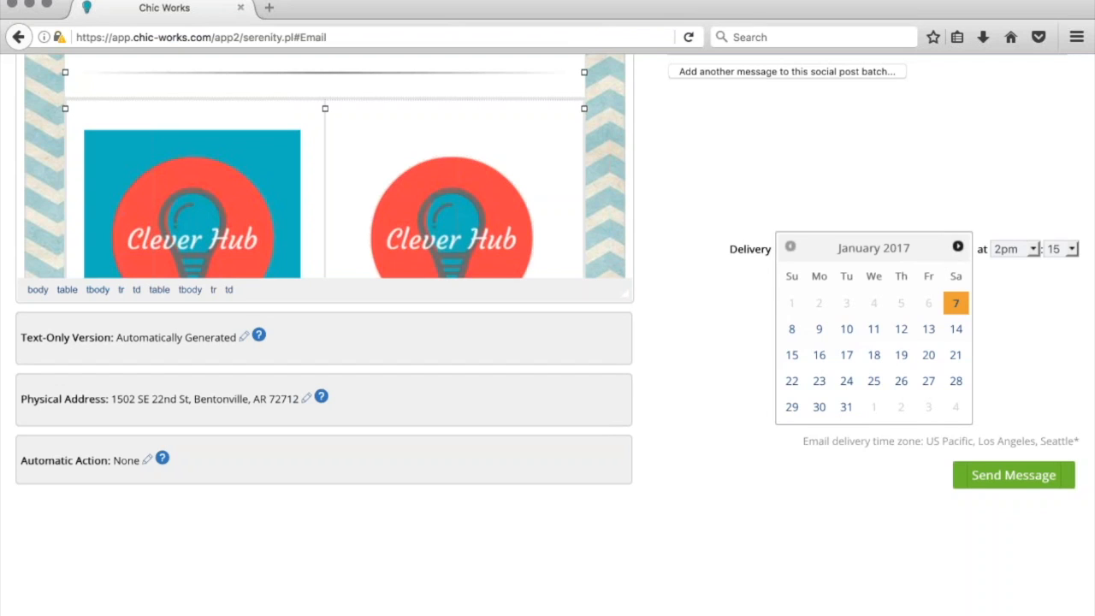
# Change the delivery time to 4pm and 30 minutes, then scroll back to the recipient summary
pyautogui.click(1033, 249)
pyautogui.press('Down')
pyautogui.press('Down')
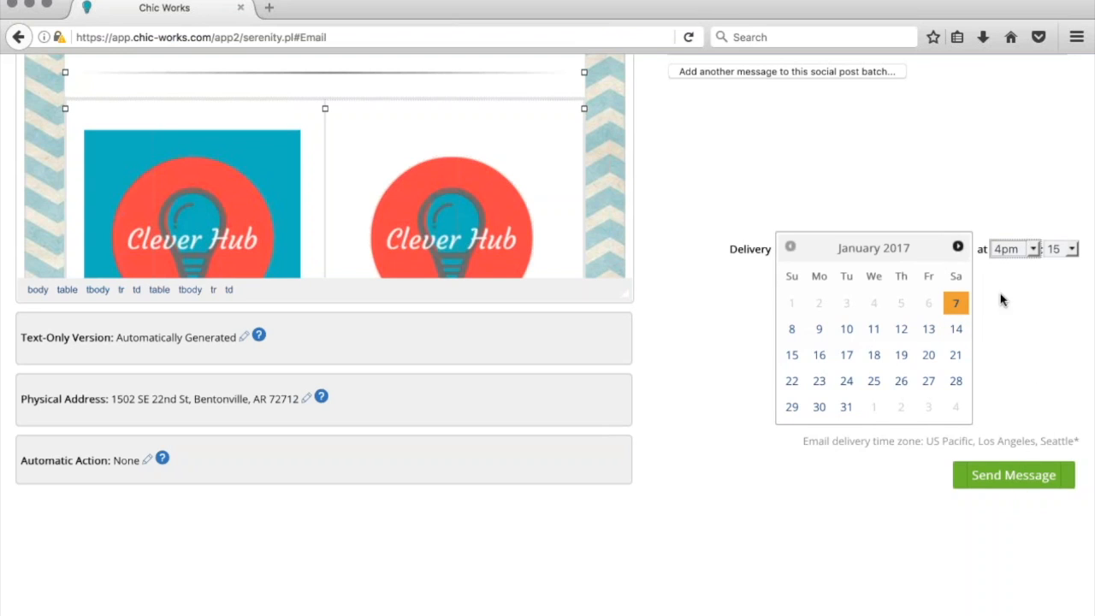
pyautogui.click(1070, 250)
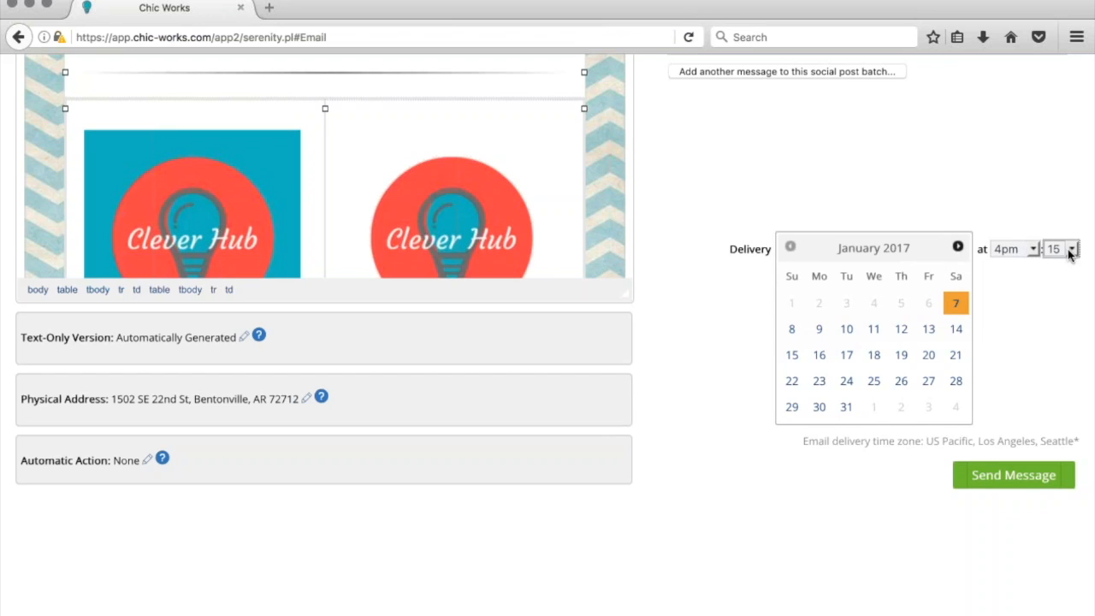
pyautogui.press('Down')
pyautogui.click(1033, 323)
pyautogui.scroll(10, 801, 479)
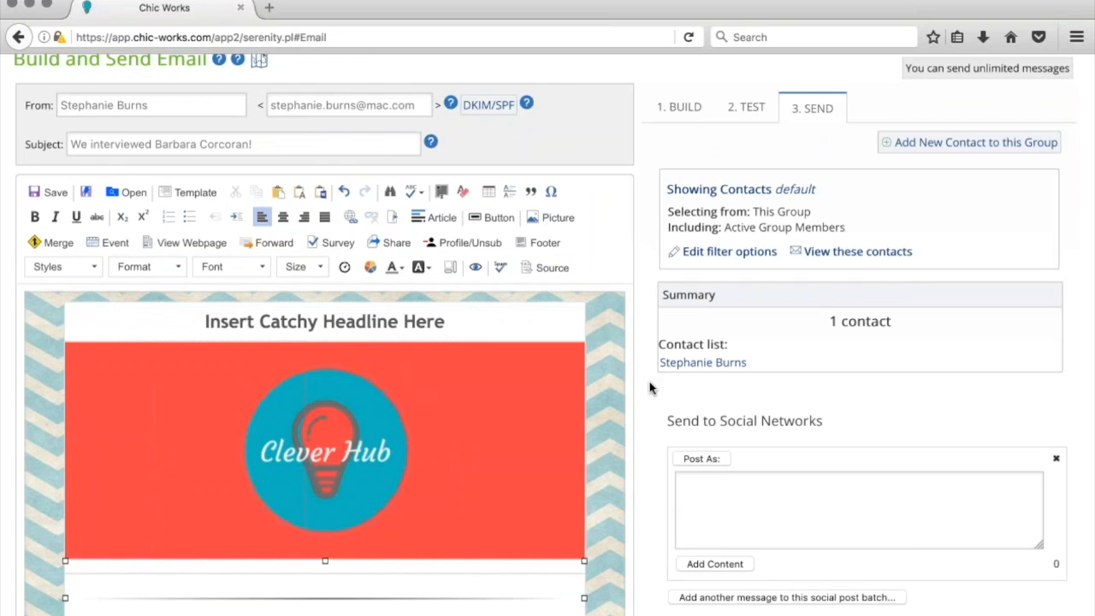
# Target the 2017 NY Resolutions Survey and Networking Group contact groups, refreshing the summary to 2 contacts
pyautogui.click(726, 253)
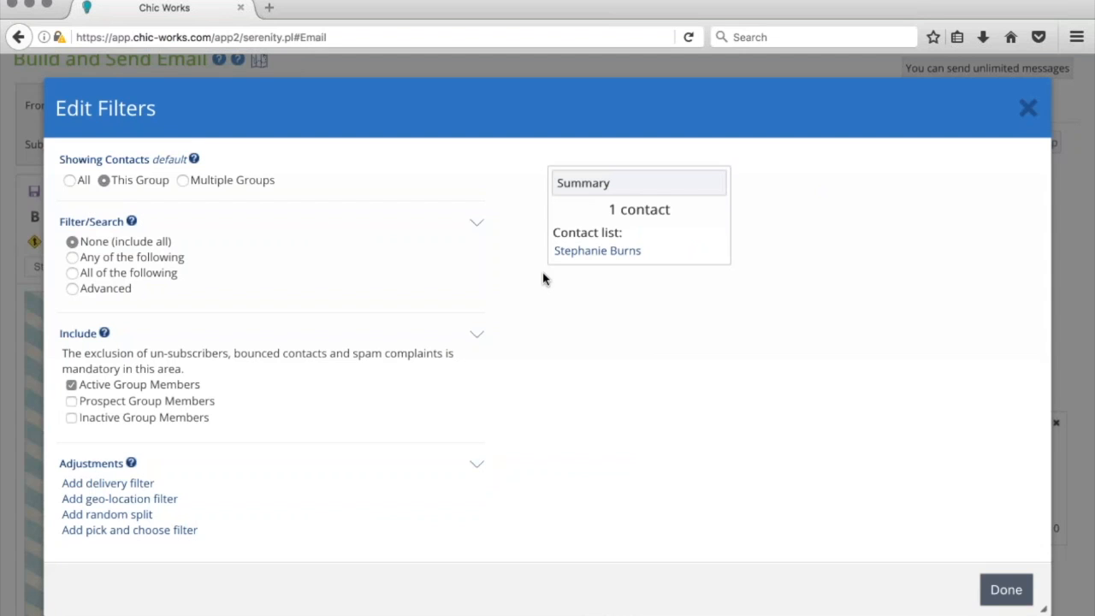
pyautogui.scroll(-5, 542, 279)
pyautogui.scroll(5, 342, 257)
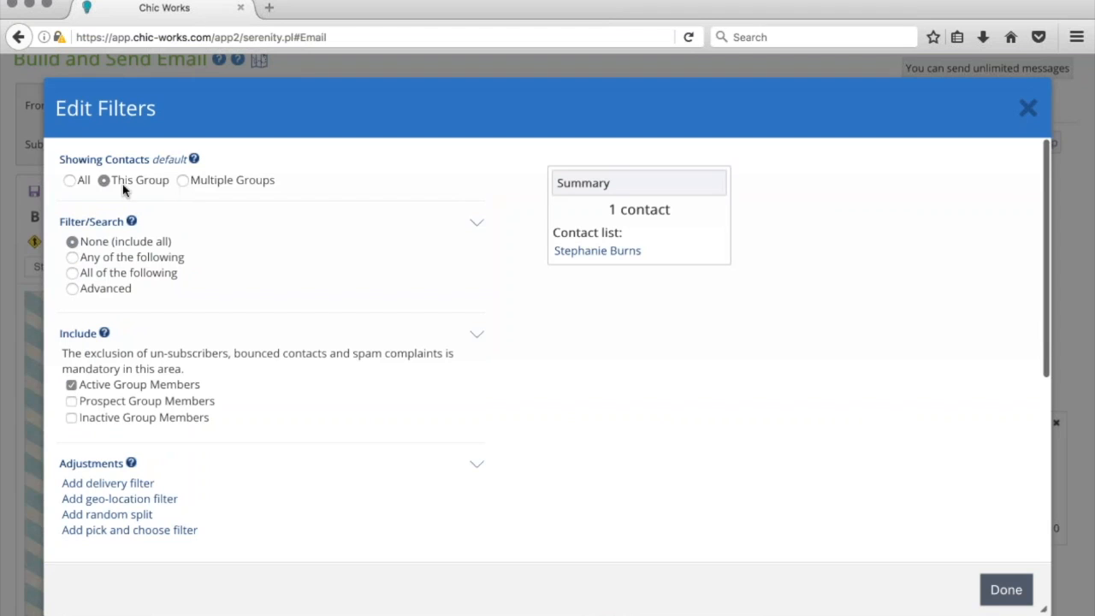
pyautogui.click(69, 181)
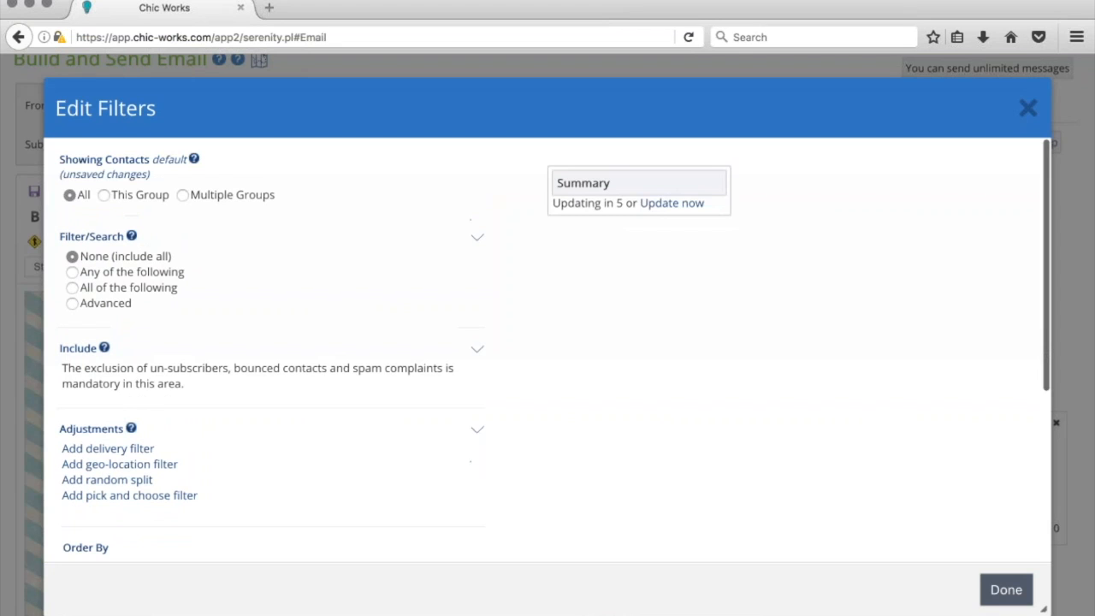
pyautogui.click(182, 195)
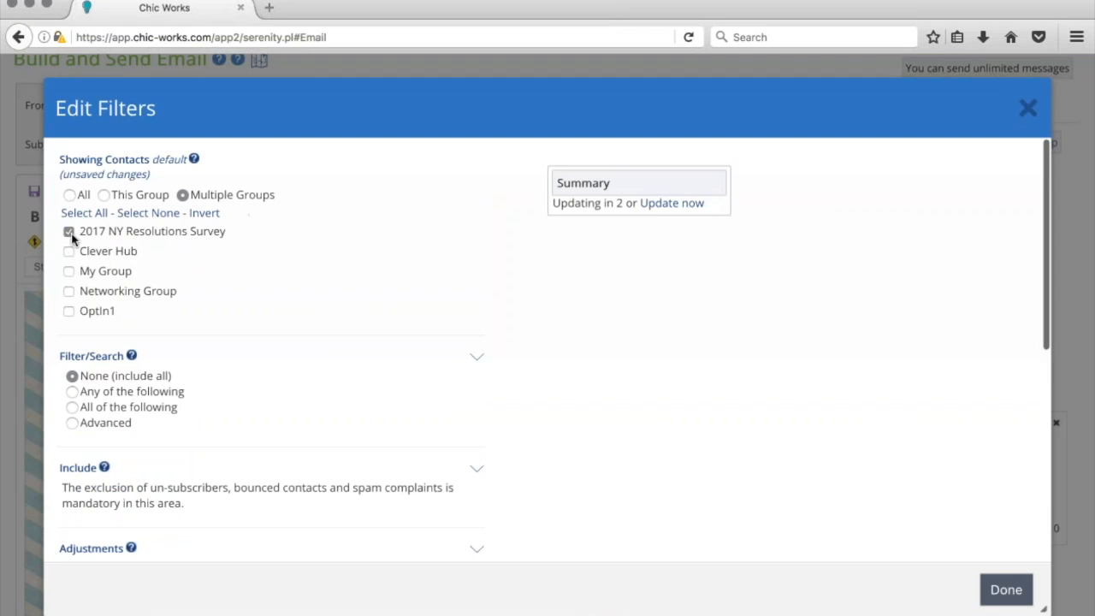
pyautogui.click(68, 291)
pyautogui.click(684, 205)
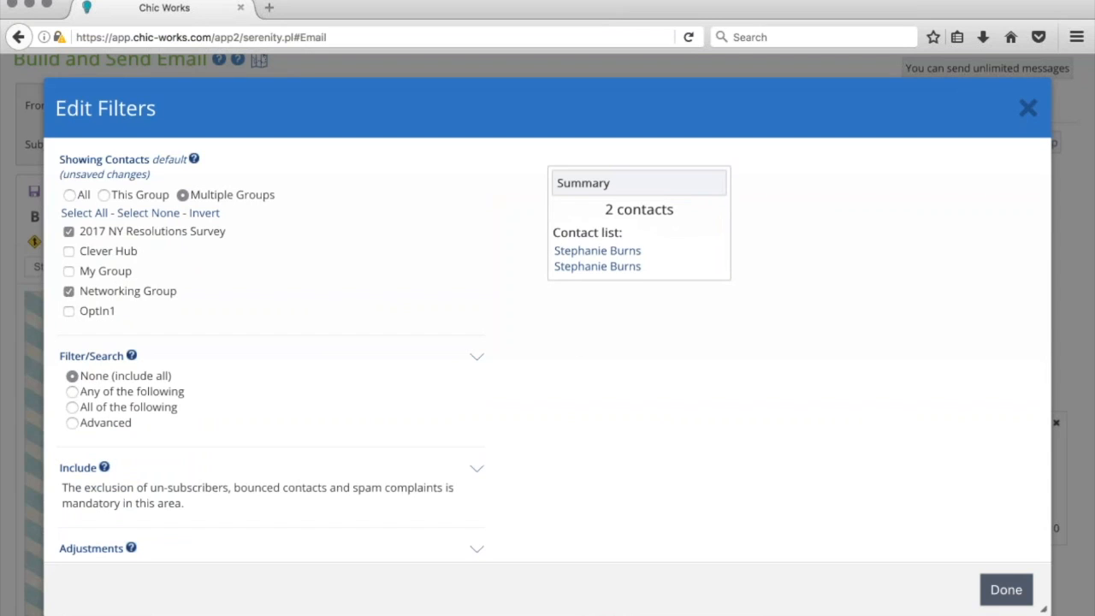
pyautogui.scroll(-1, 477, 289)
pyautogui.scroll(-4, 477, 289)
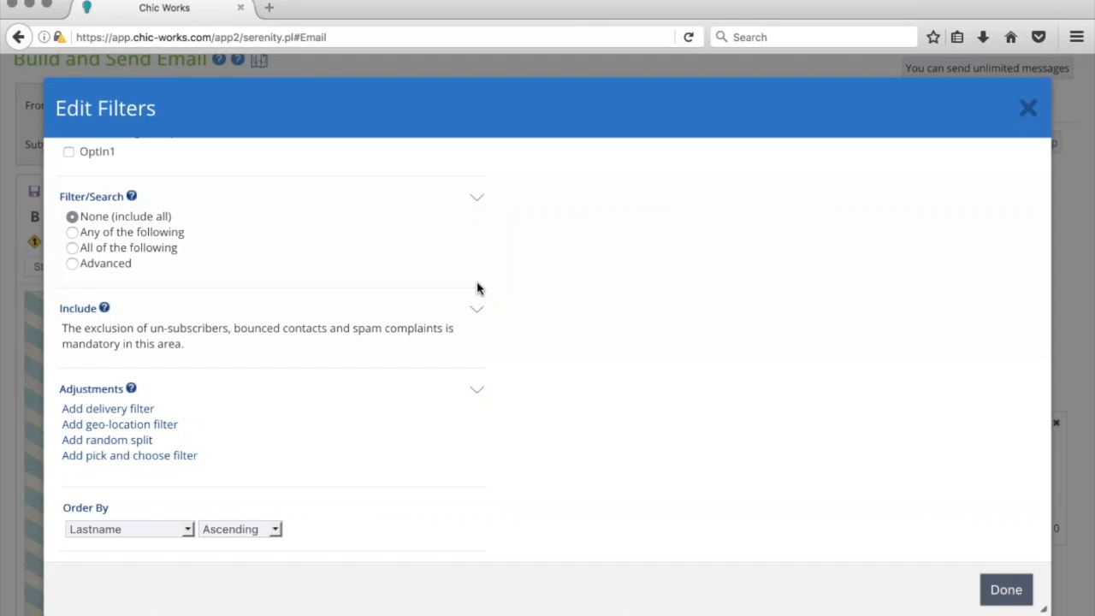
pyautogui.scroll(4, 477, 288)
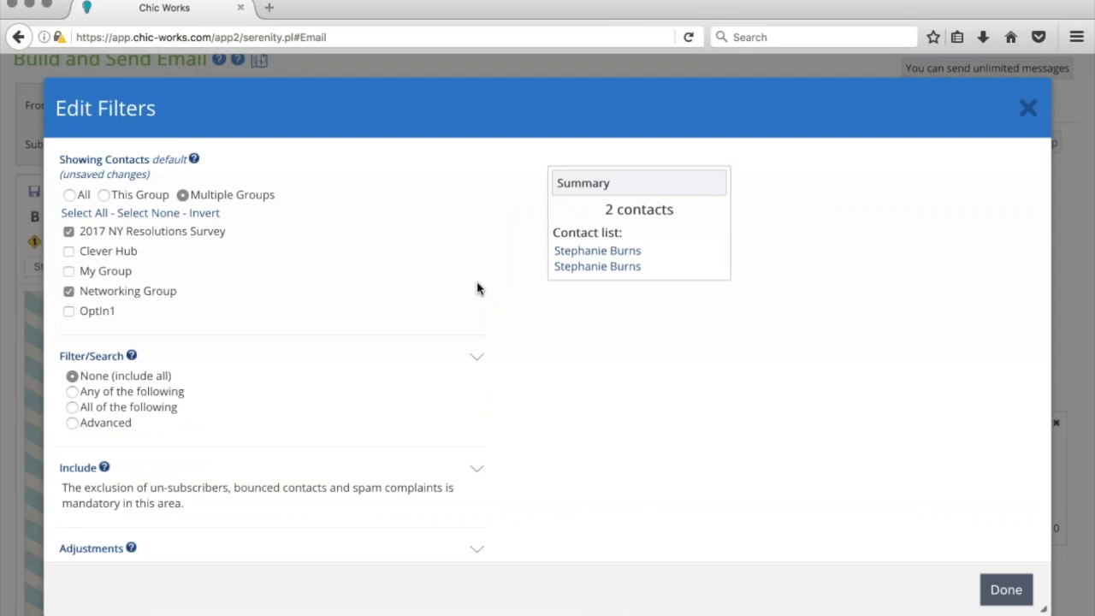
pyautogui.scroll(-2, 336, 250)
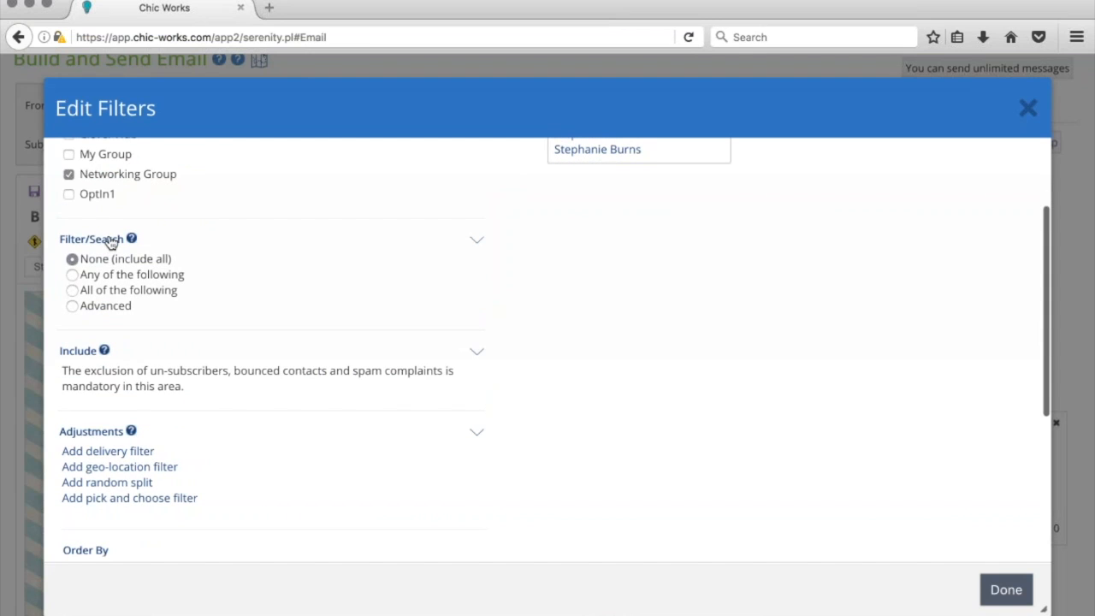
# Add an Any-of-the-following condition matching Zip contains 92101, dropping recipients to 0
pyautogui.click(72, 275)
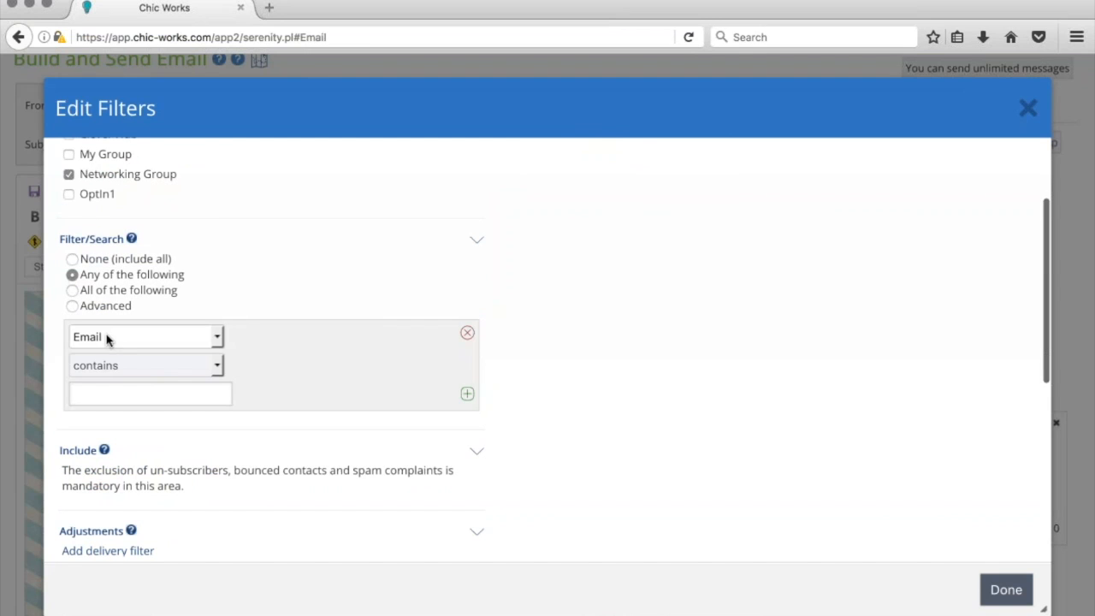
pyautogui.press('f')
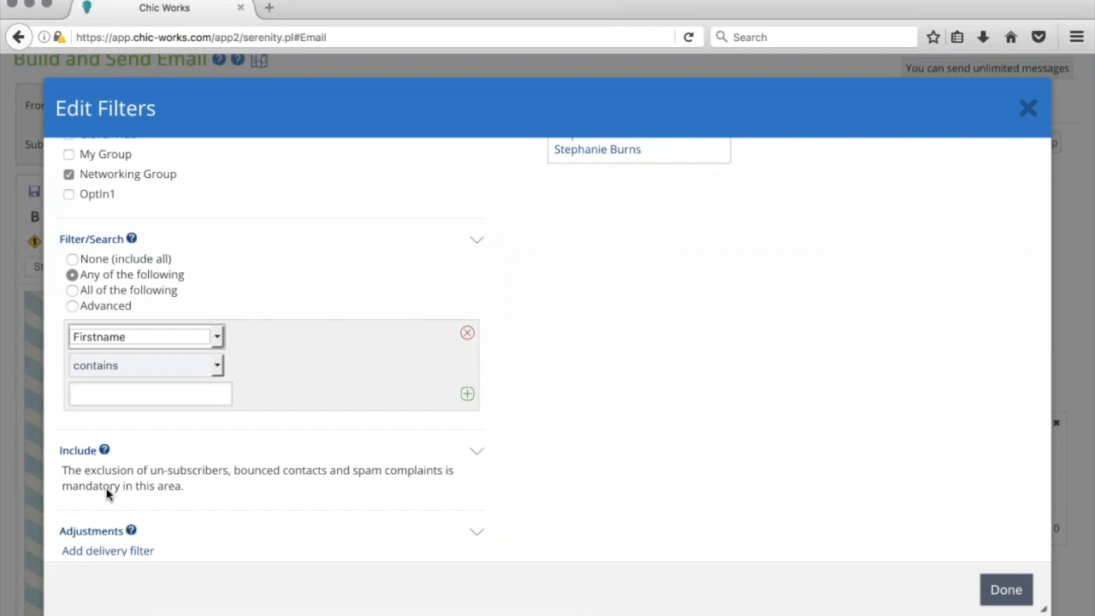
pyautogui.press('z')
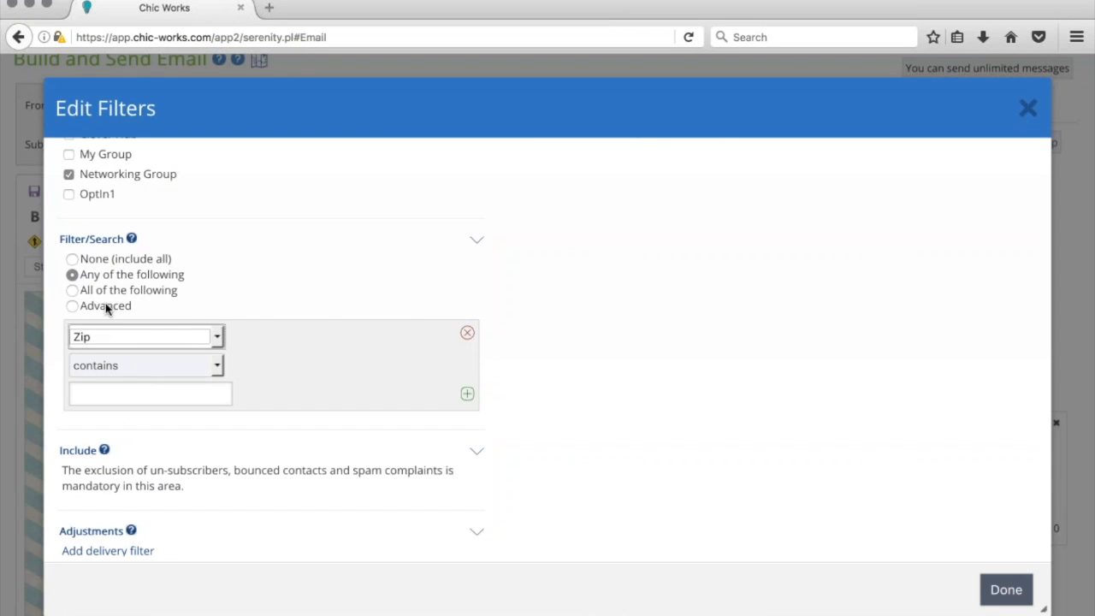
pyautogui.click(108, 394)
pyautogui.write('92')
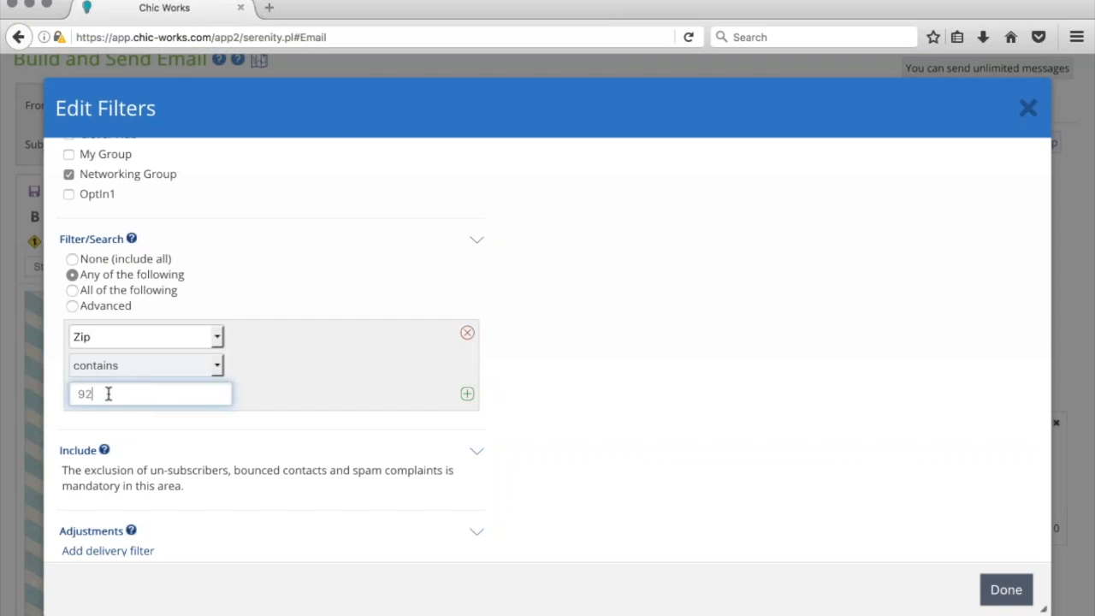
pyautogui.write('101')
pyautogui.click(283, 420)
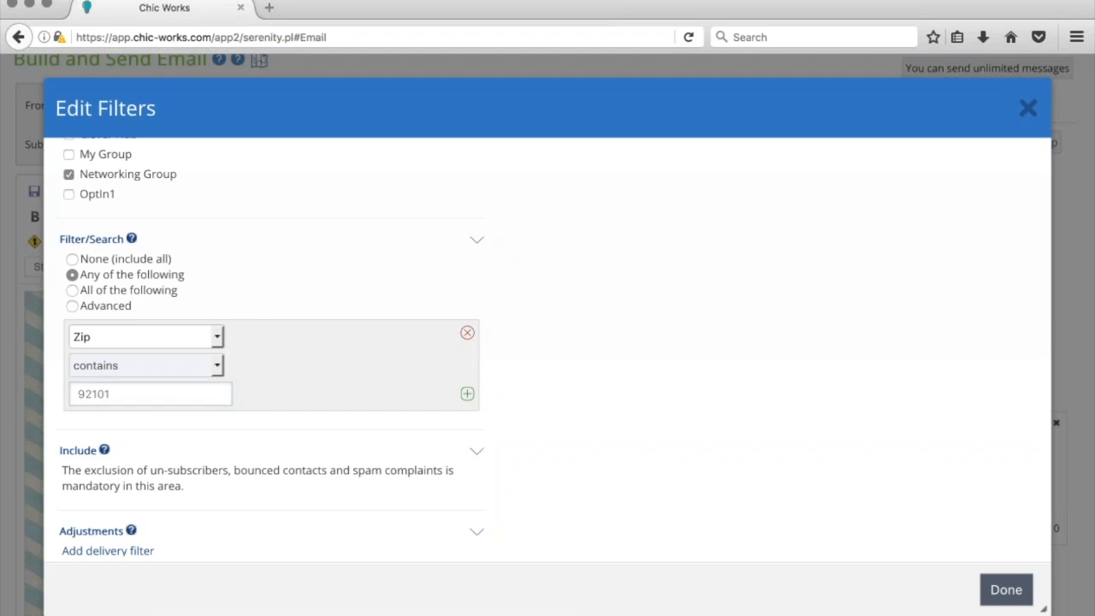
pyautogui.scroll(-2, 283, 422)
pyautogui.scroll(5, 283, 422)
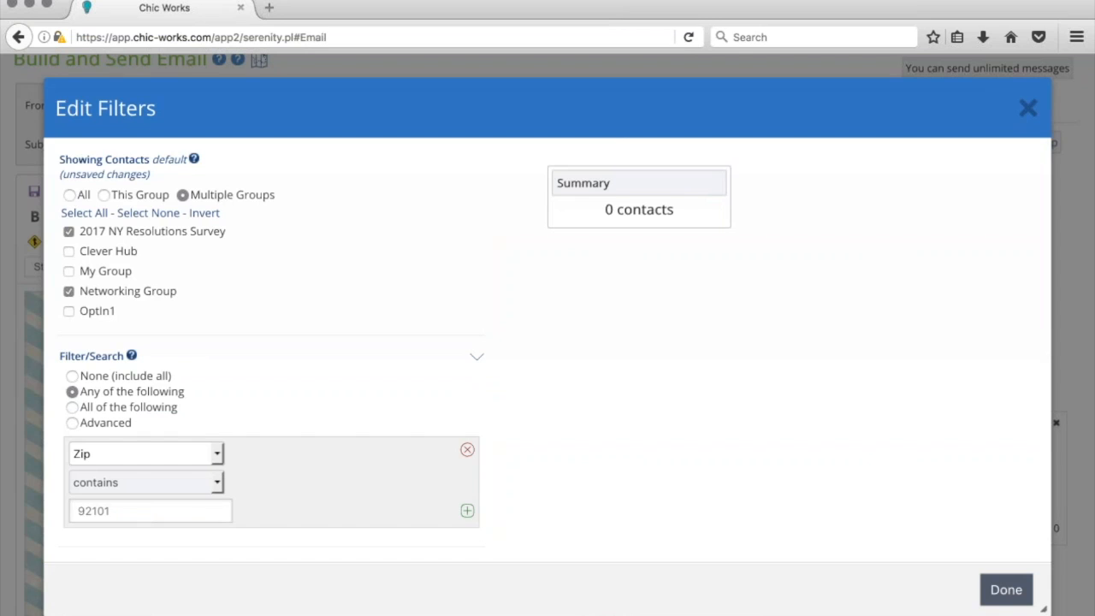
pyautogui.scroll(-10, 283, 297)
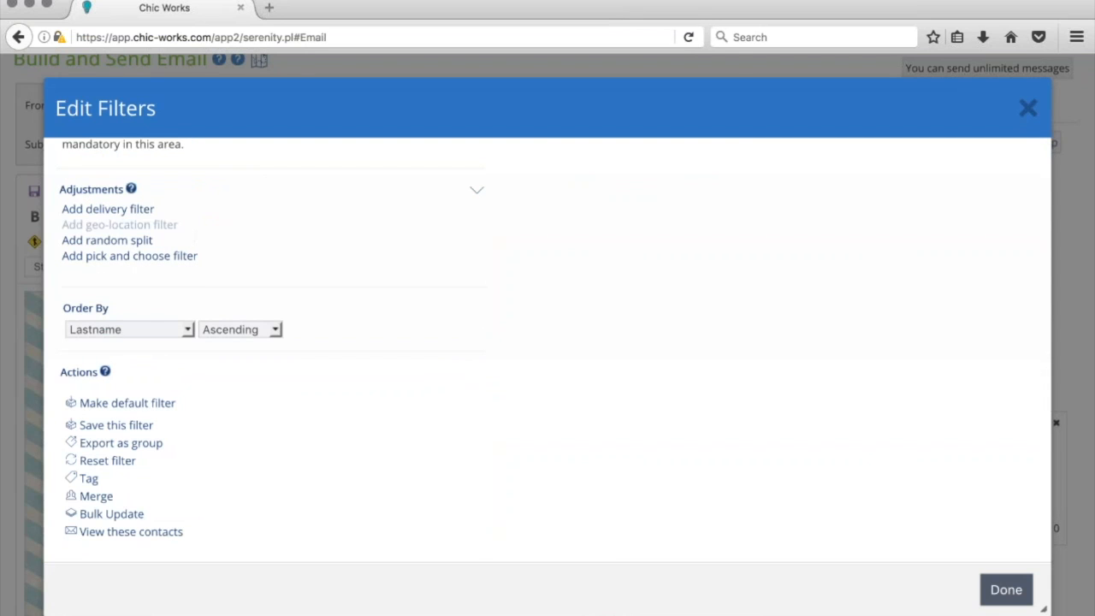
# Add a geo-location filter for US cities within 100 miles of zip 72712
pyautogui.click(139, 228)
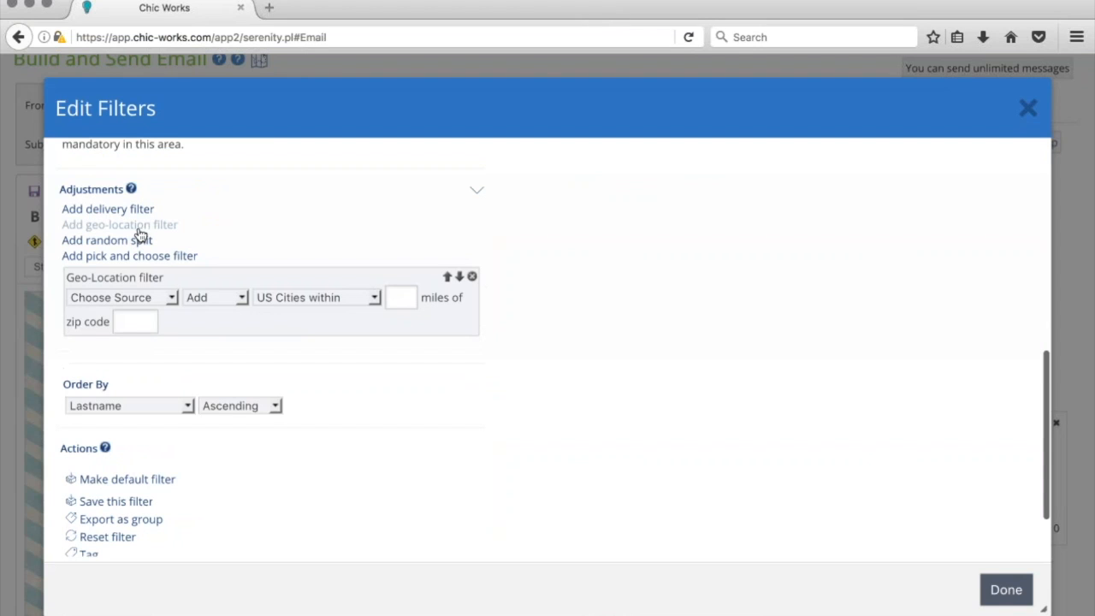
pyautogui.click(401, 298)
pyautogui.write('100')
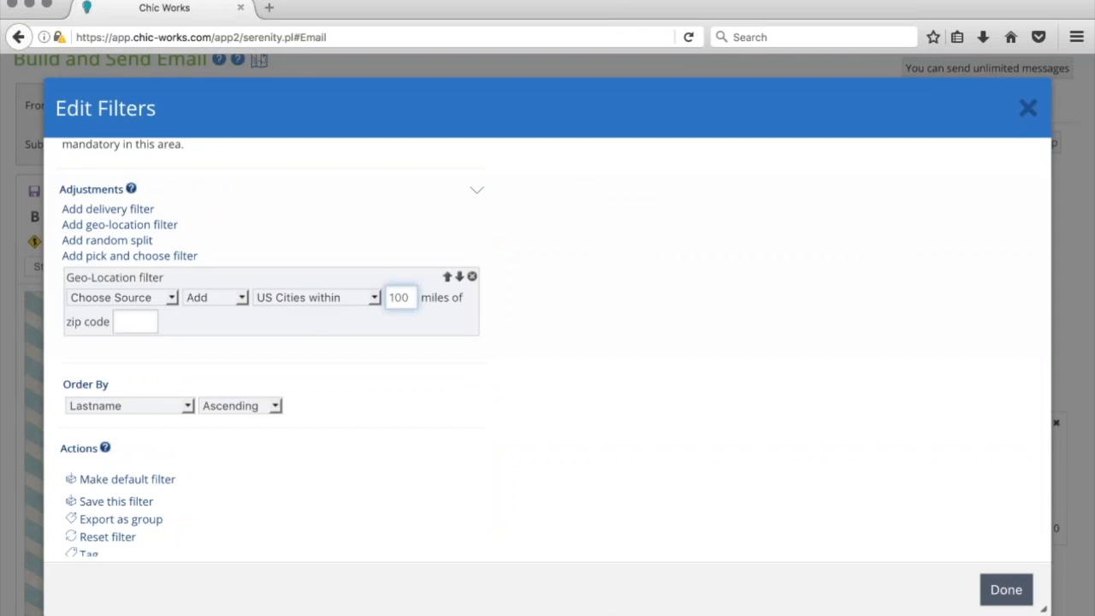
pyautogui.click(135, 321)
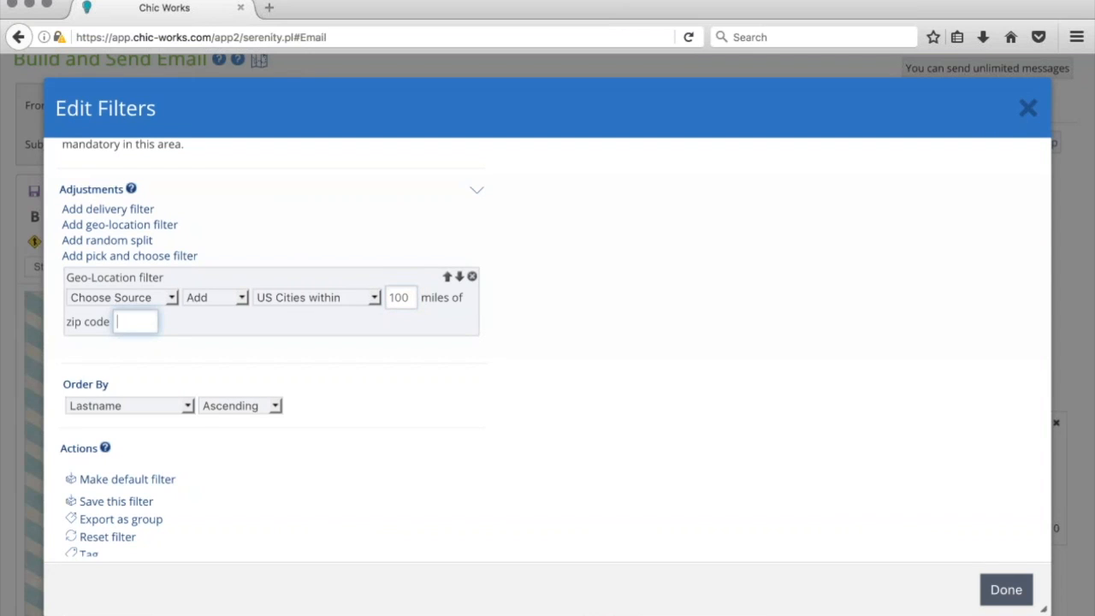
pyautogui.write('72712')
# Apply the geo filter to the filtered selection as Only, refreshing the count to 0 contacts
pyautogui.click(132, 297)
pyautogui.click(132, 352)
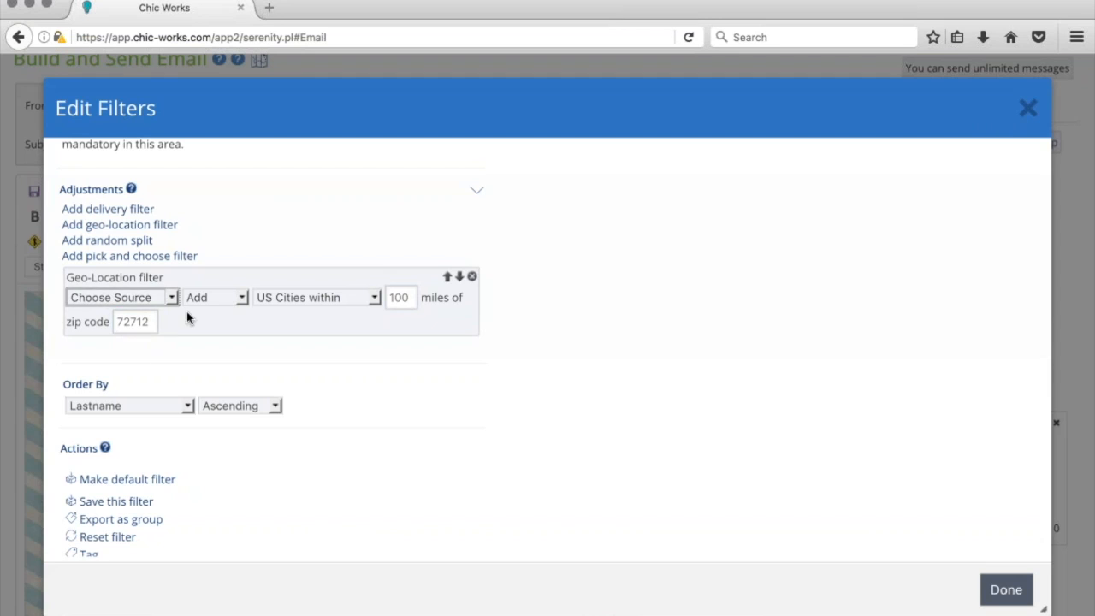
pyautogui.click(219, 293)
pyautogui.click(221, 344)
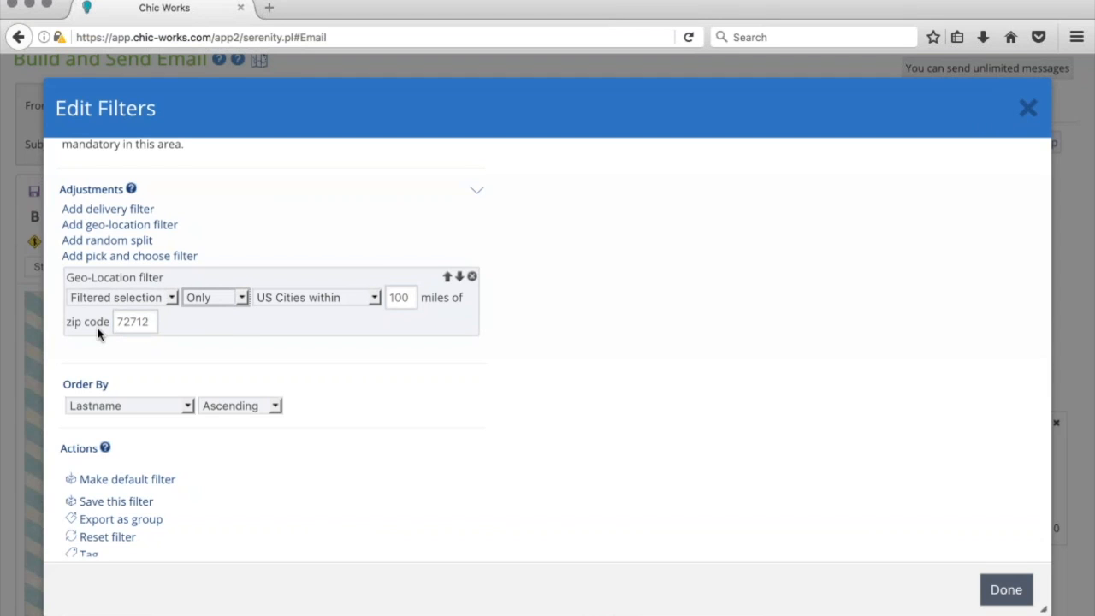
pyautogui.scroll(10, 472, 373)
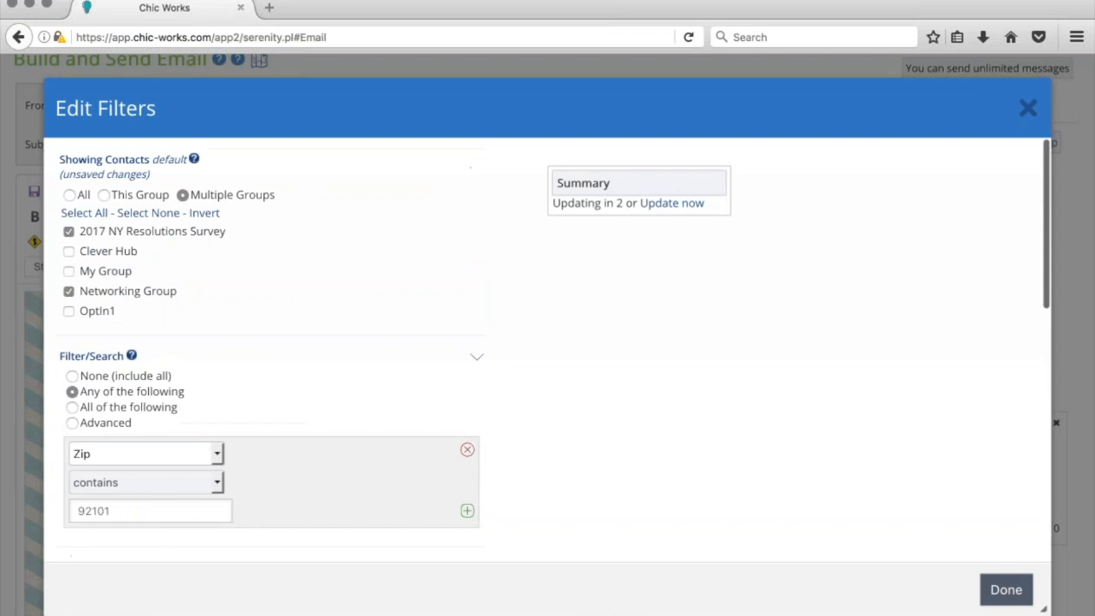
pyautogui.click(662, 211)
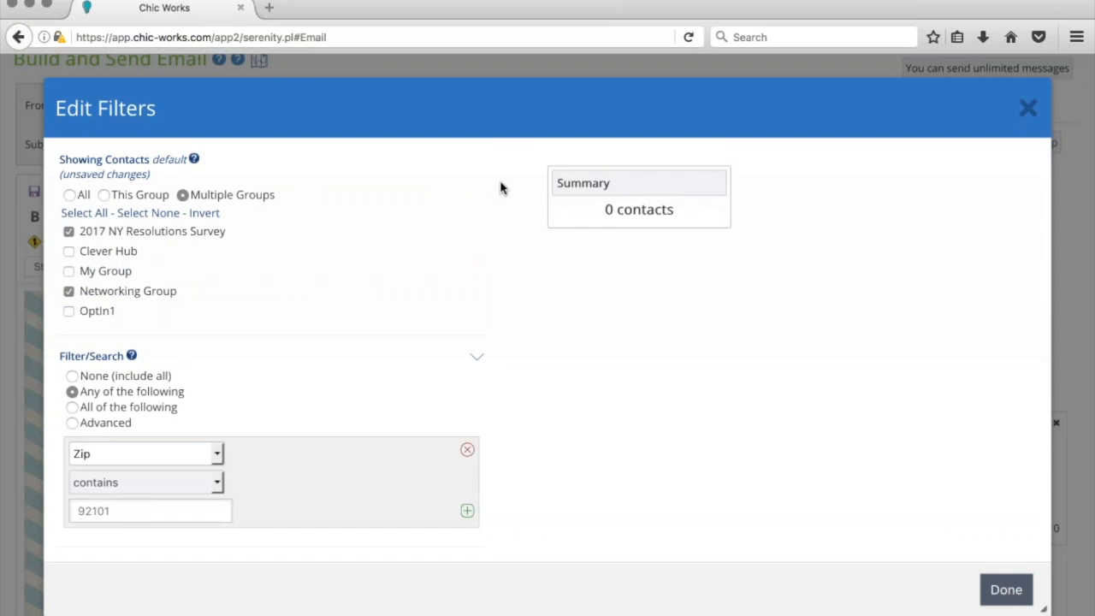
pyautogui.scroll(-5, 613, 222)
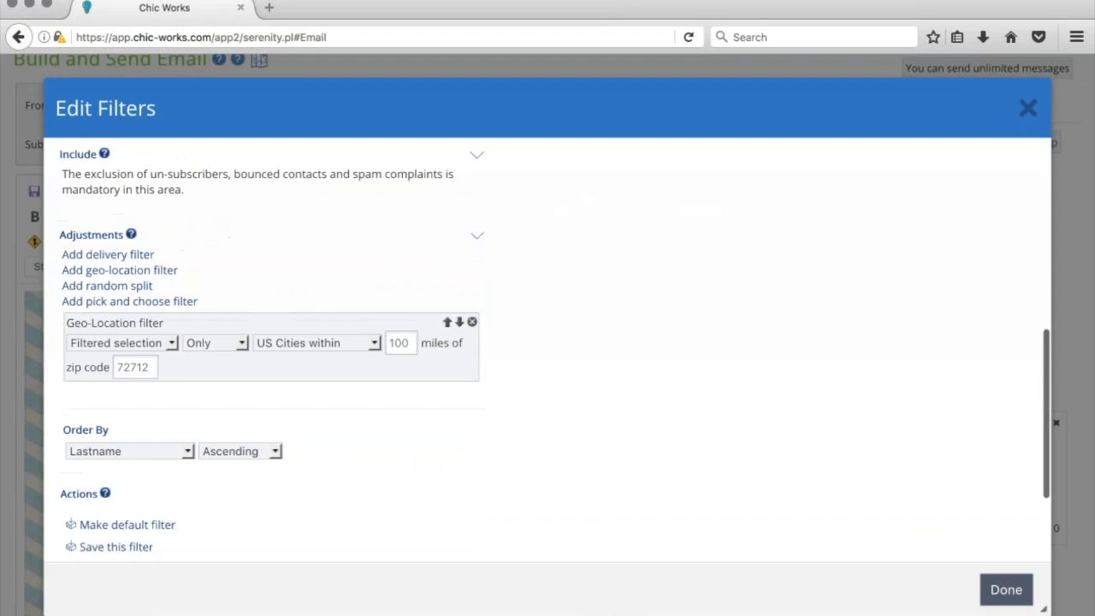
pyautogui.scroll(-2, 239, 415)
pyautogui.scroll(3, 239, 423)
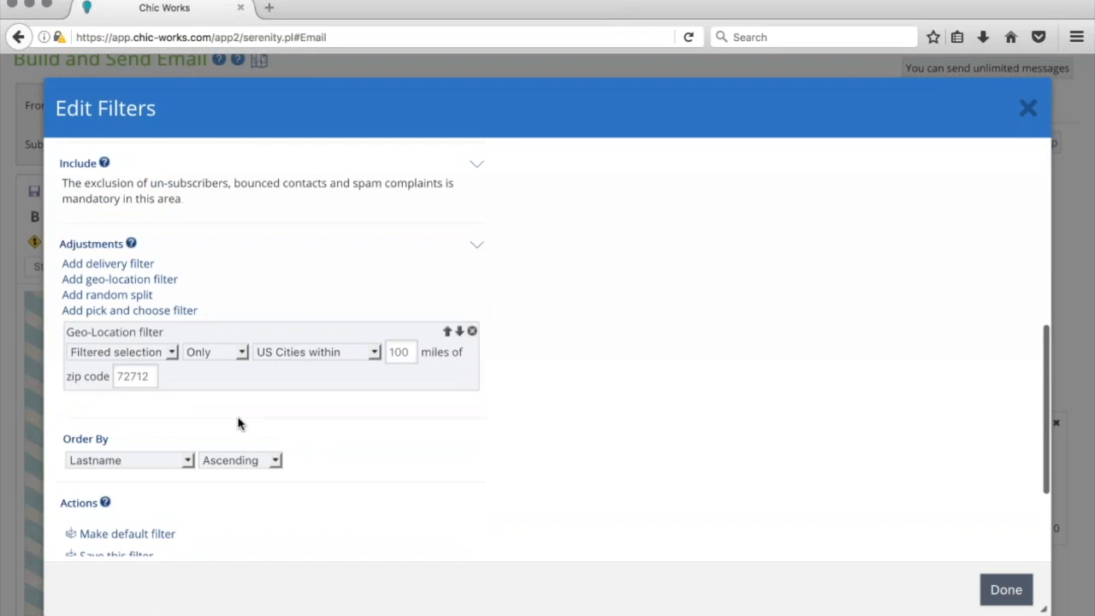
# Replace the geo-location filter with a delivery filter subtracting from the filtered selection
pyautogui.click(108, 265)
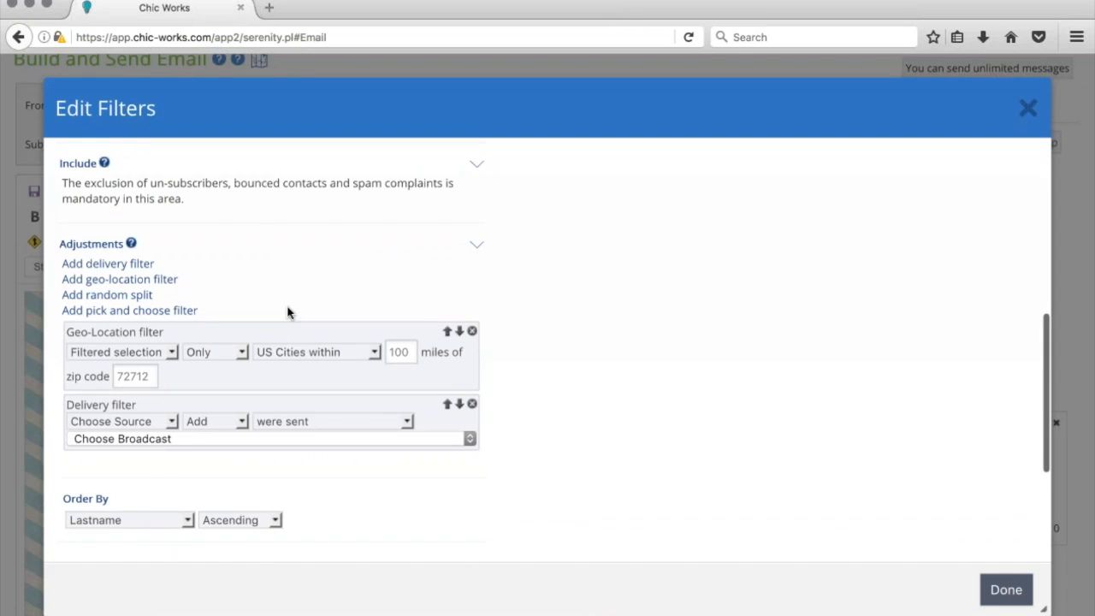
pyautogui.click(472, 331)
pyautogui.click(170, 350)
pyautogui.click(135, 419)
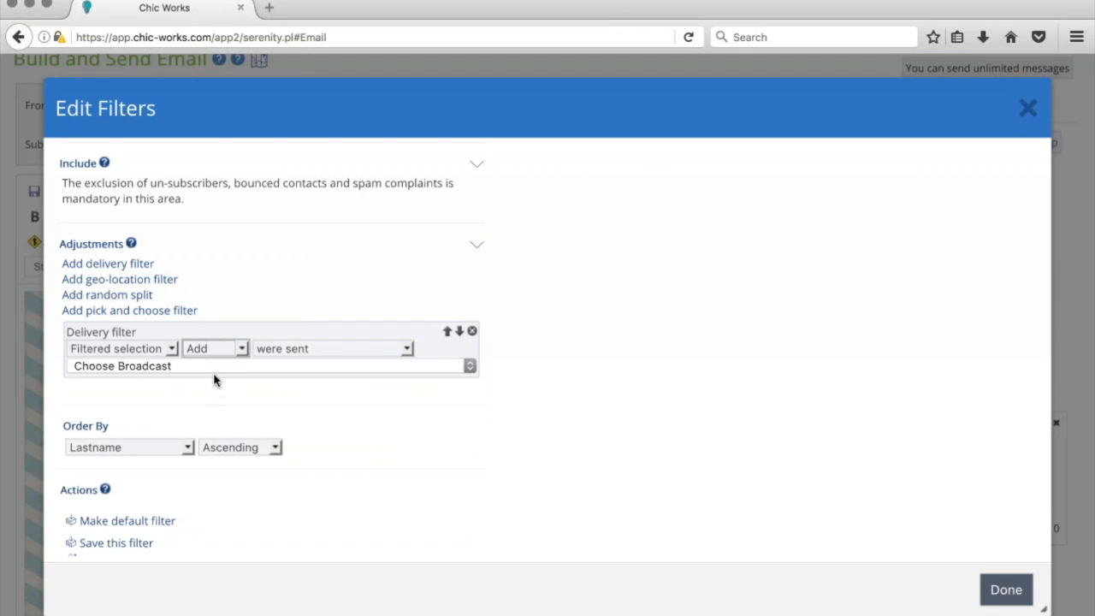
pyautogui.click(214, 378)
pyautogui.click(267, 352)
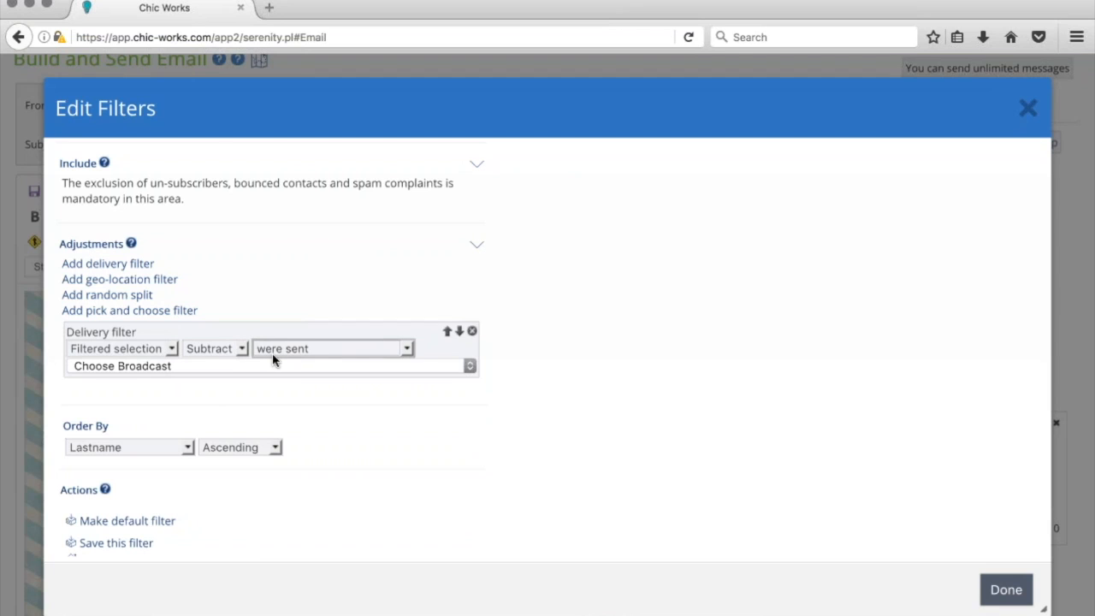
# Target contacts sent but not reading the Jan 7 12:20 PM broadcast, and add a random split
pyautogui.click(243, 366)
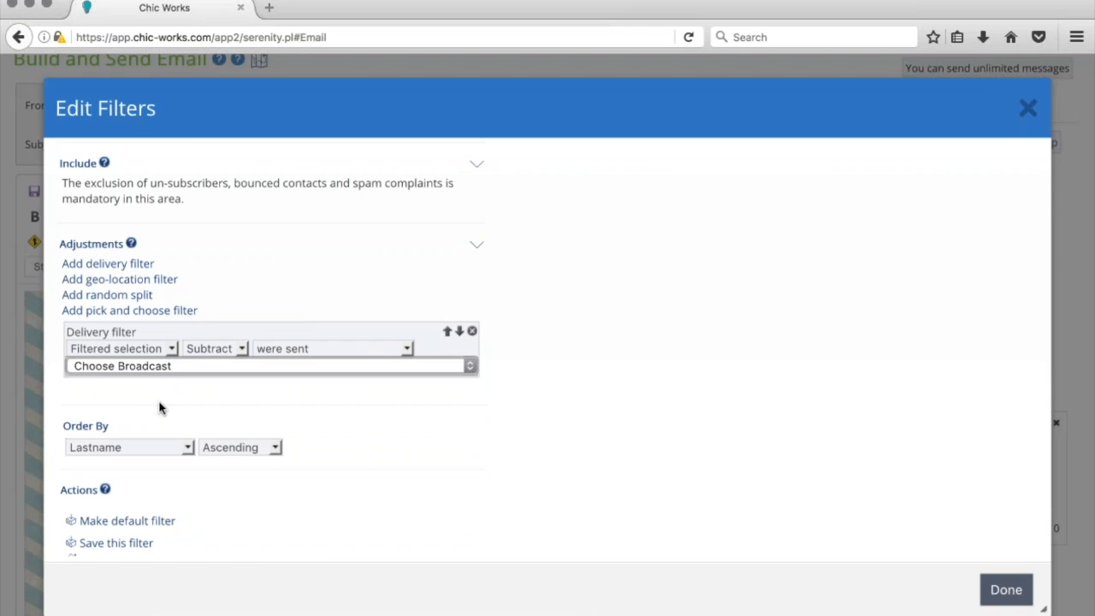
pyautogui.press('Down')
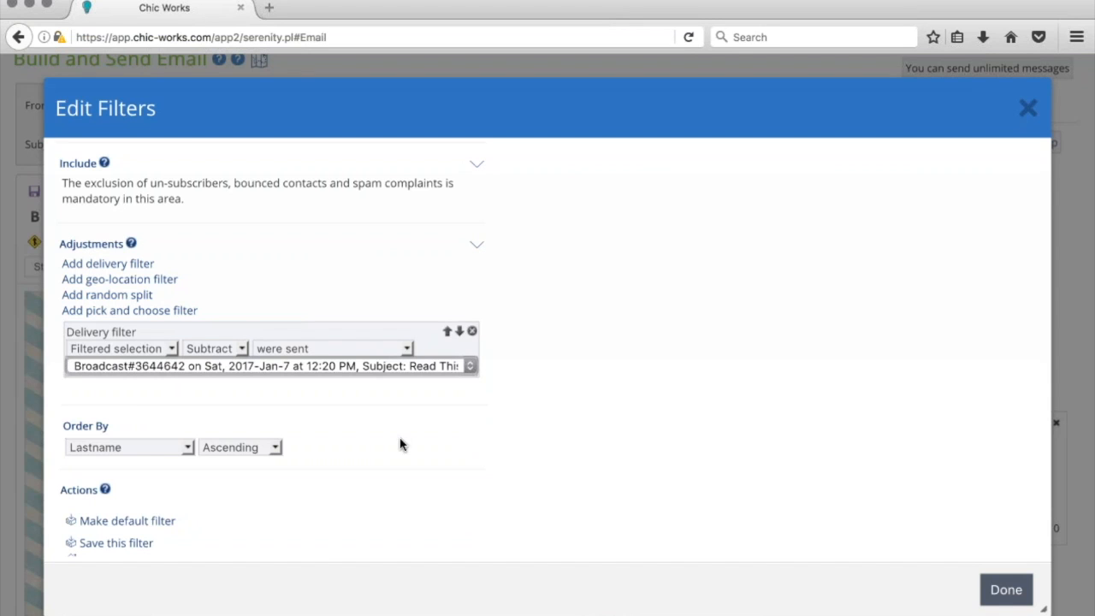
pyautogui.scroll(1, 417, 444)
pyautogui.scroll(6, 417, 443)
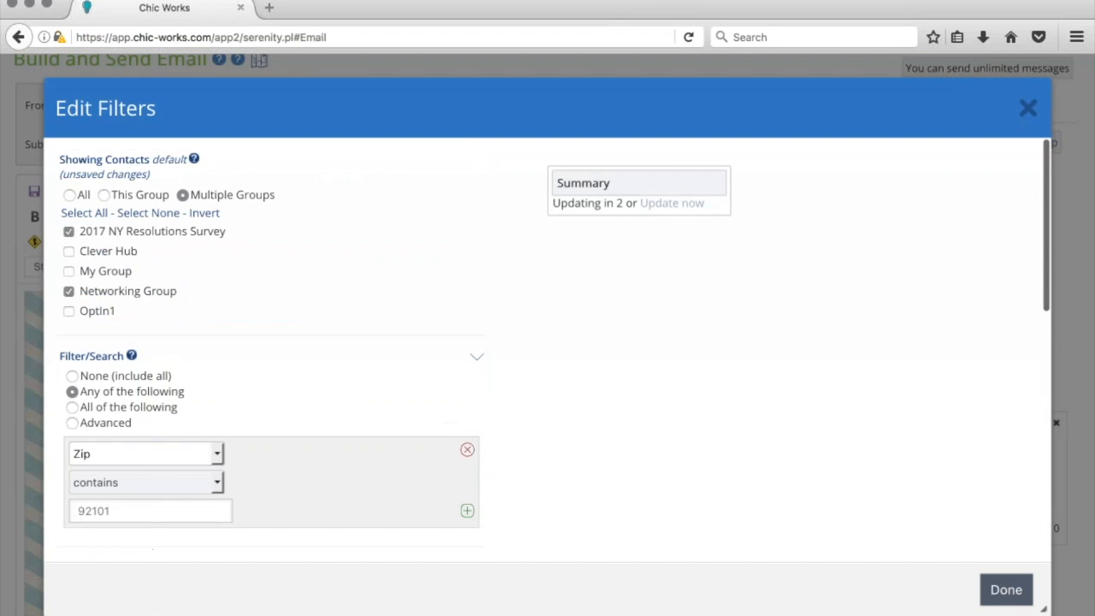
pyautogui.click(671, 205)
pyautogui.scroll(-6, 402, 333)
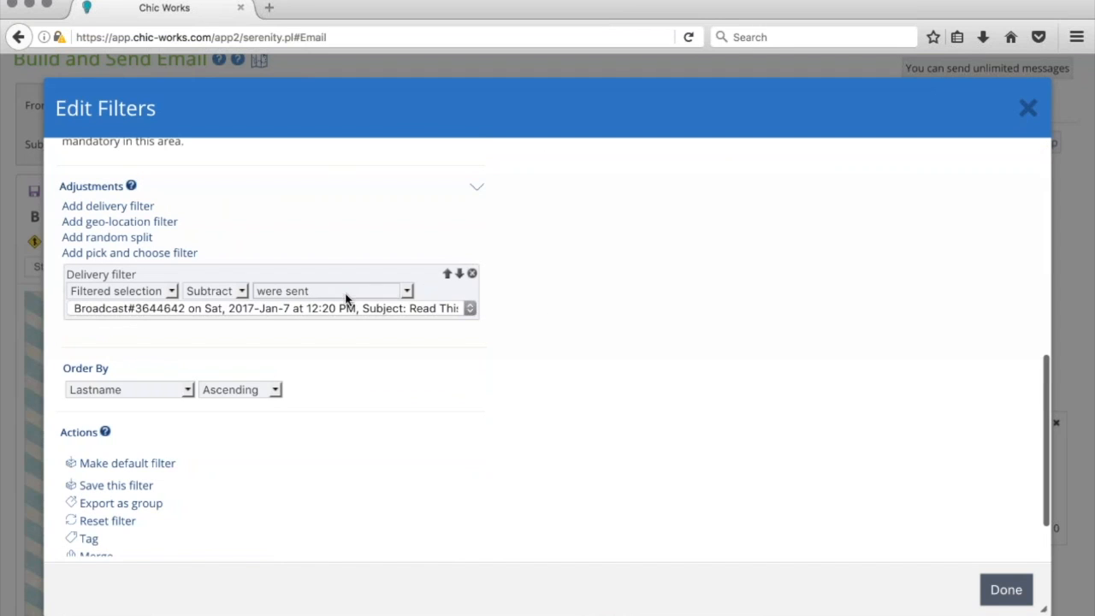
pyautogui.click(297, 354)
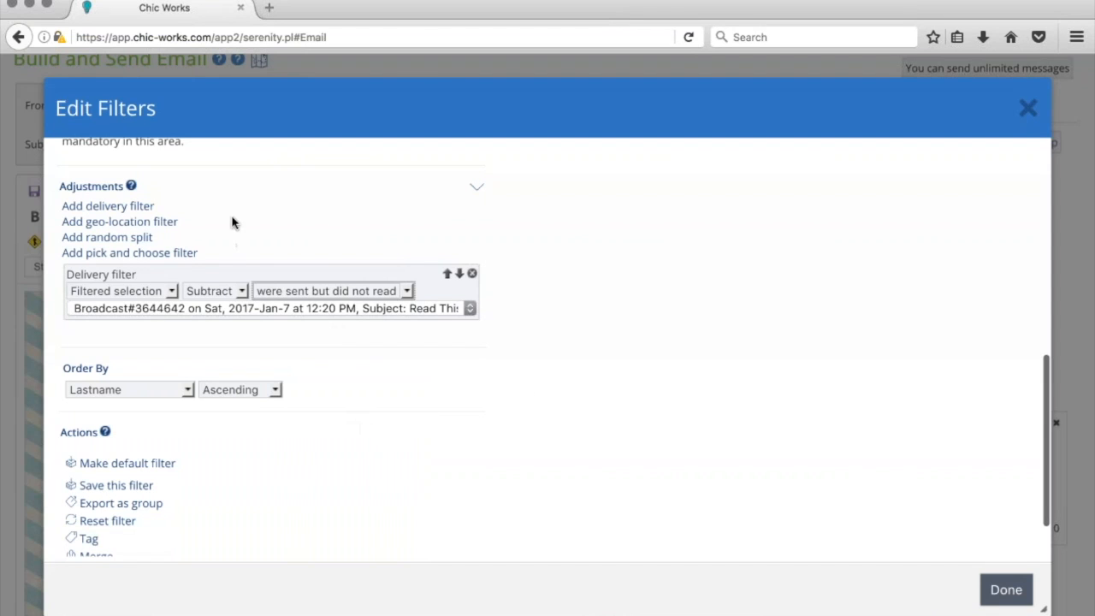
pyautogui.click(129, 240)
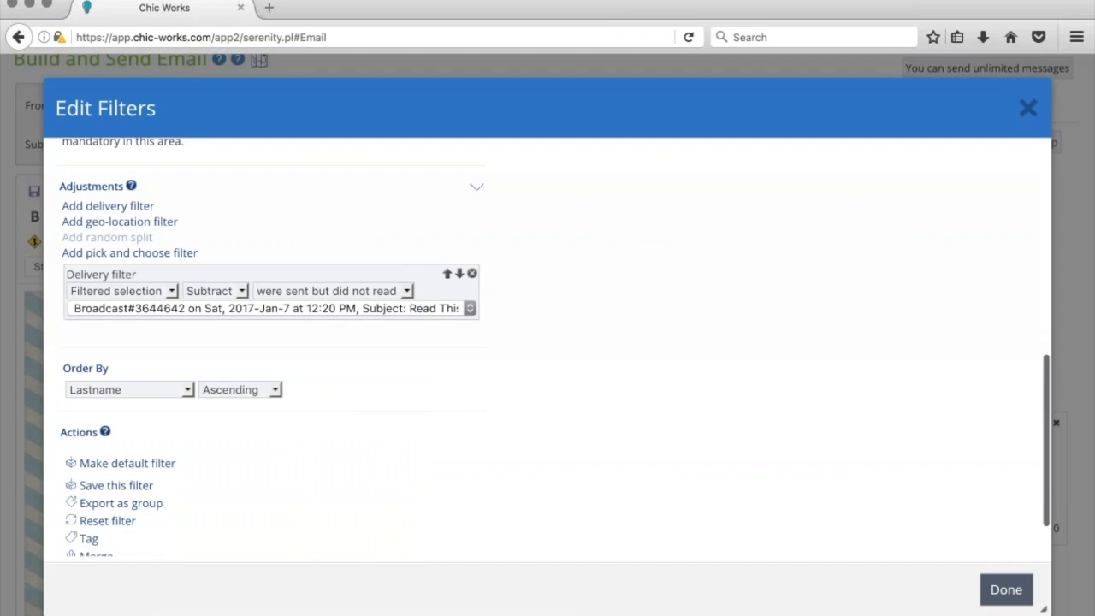
# Remove the delivery filter and set the random split to 50%
pyautogui.click(471, 273)
pyautogui.moveTo(110, 310); pyautogui.dragTo(264, 316)
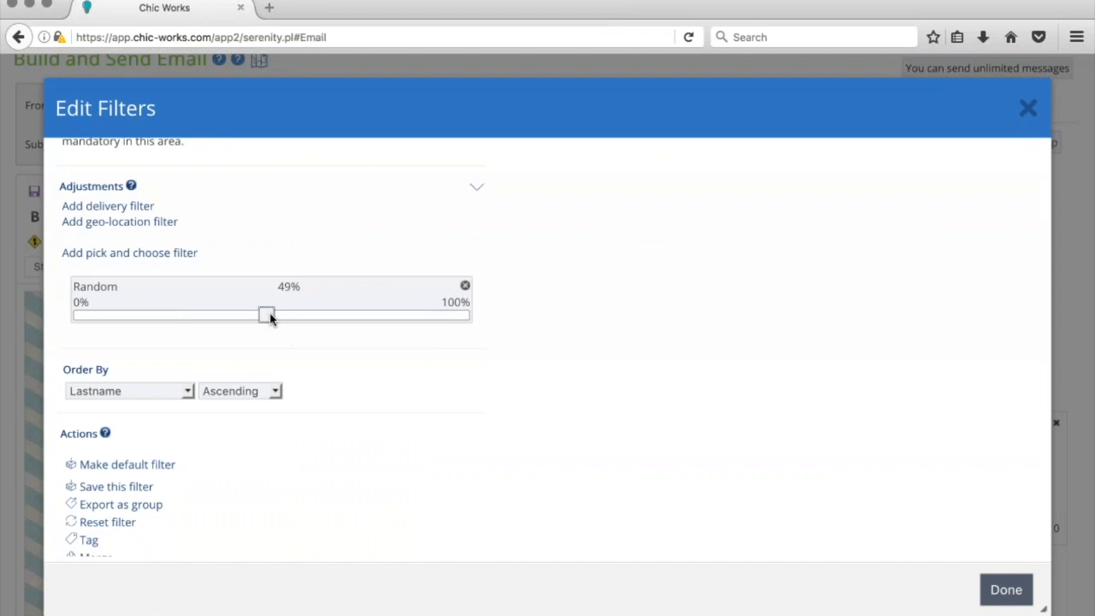
pyautogui.moveTo(271, 313); pyautogui.dragTo(271, 319)
# Add a new delivery filter that subtracts contacts from the filtered selection
pyautogui.click(115, 207)
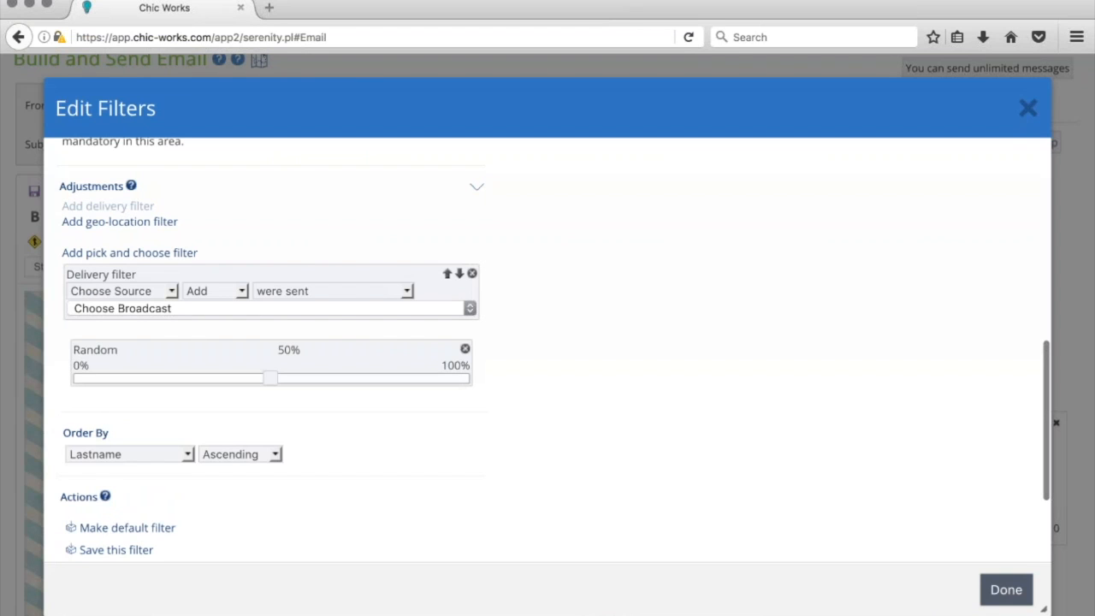
pyautogui.click(170, 291)
pyautogui.click(158, 352)
pyautogui.click(240, 293)
pyautogui.click(235, 327)
pyautogui.click(282, 313)
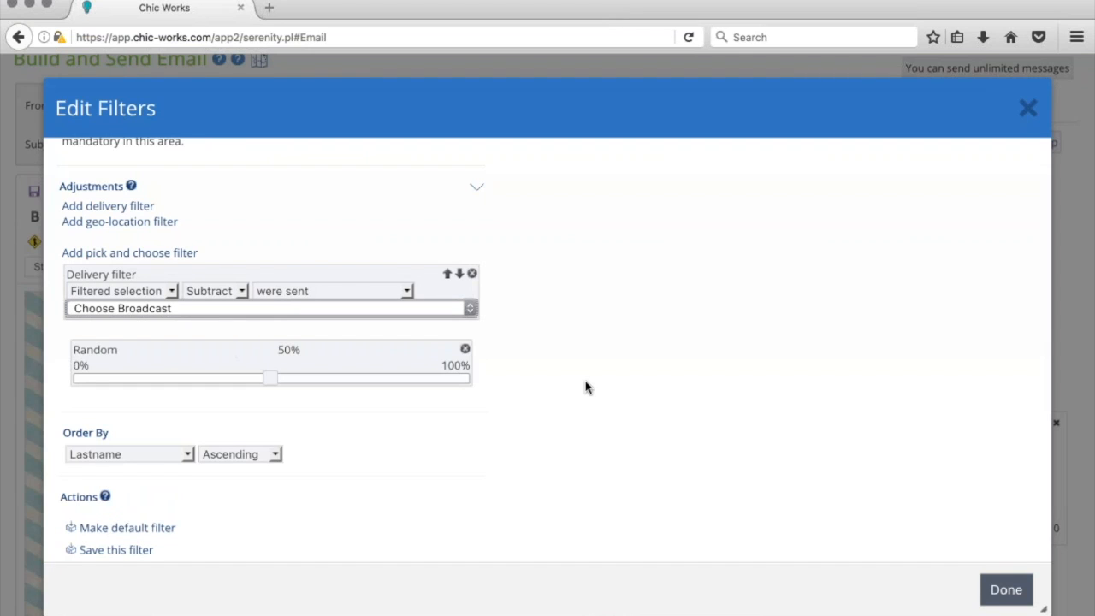
# Remove the random split and the delivery filter, leaving no adjustments
pyautogui.click(464, 349)
pyautogui.click(471, 273)
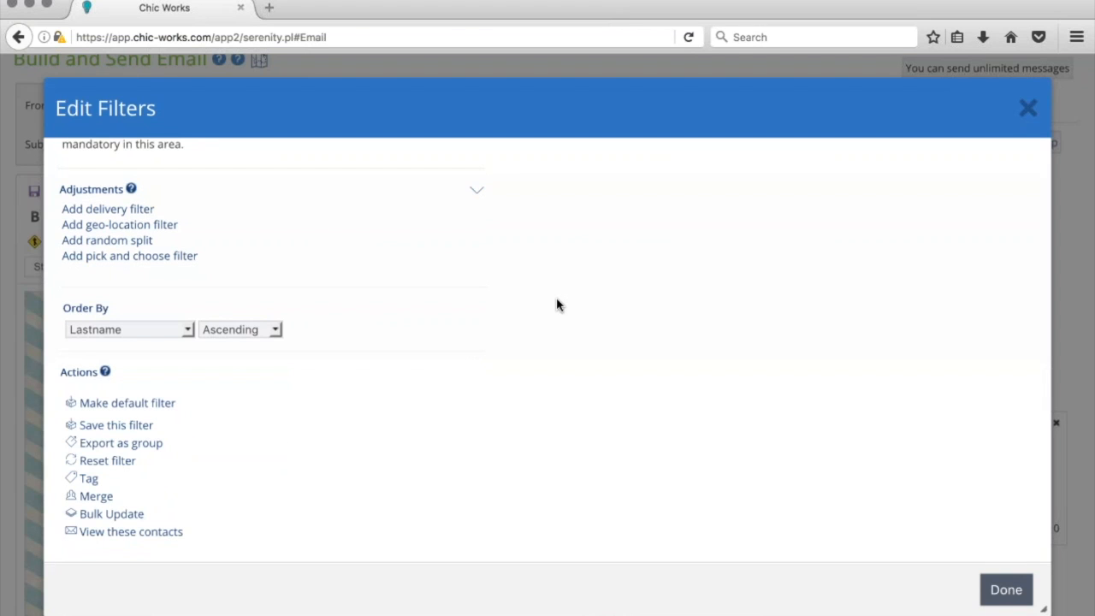
pyautogui.scroll(5, 556, 305)
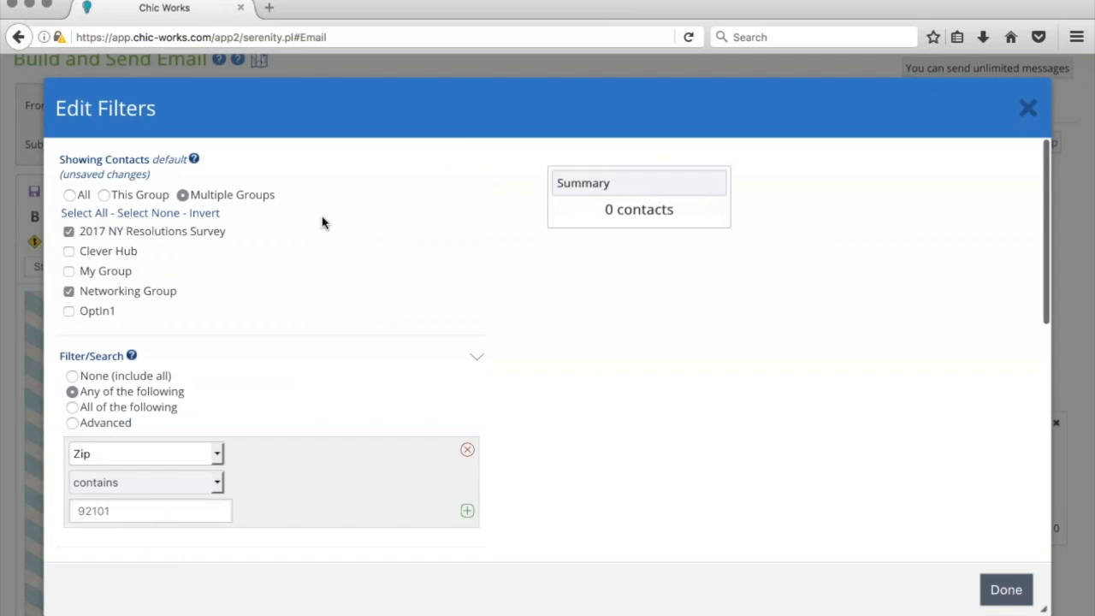
# Apply the filters, try sending to 0 recipients, and dismiss the no-recipients warning
pyautogui.click(1003, 590)
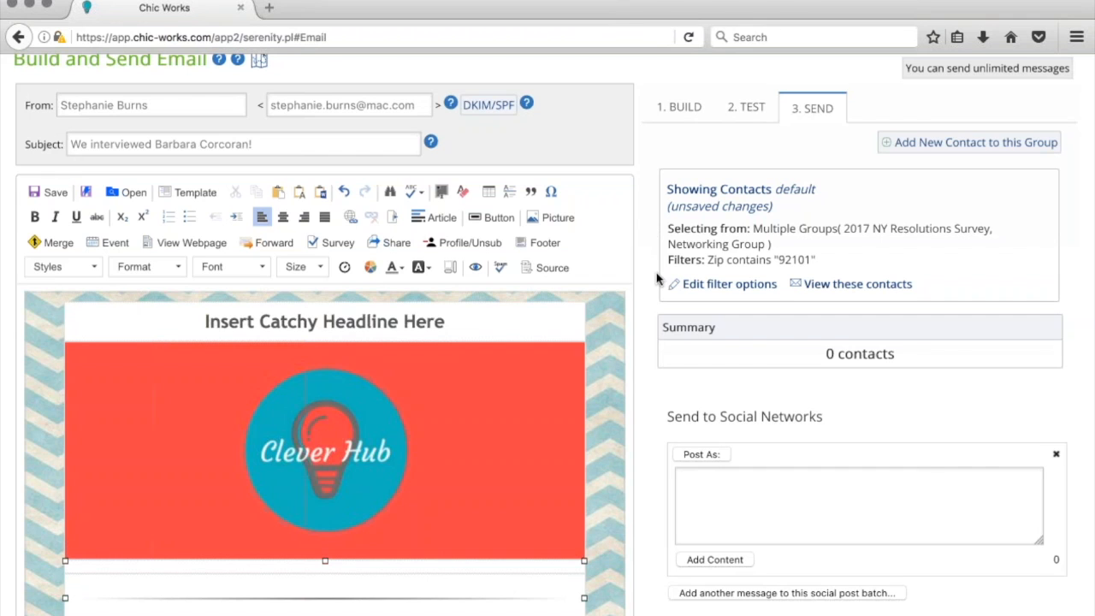
pyautogui.scroll(-10, 655, 342)
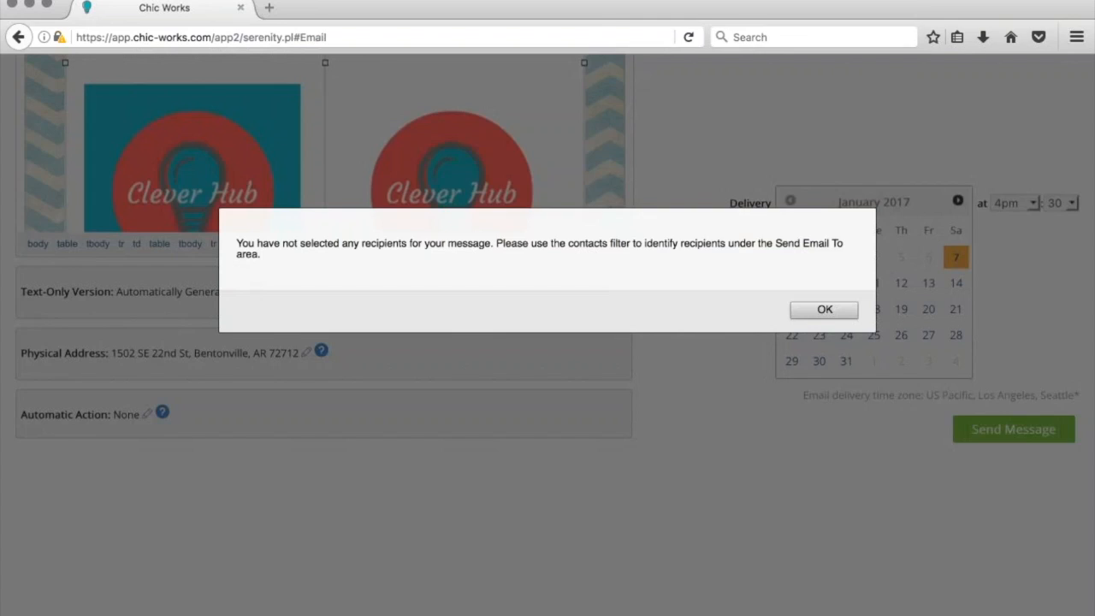
pyautogui.click(819, 313)
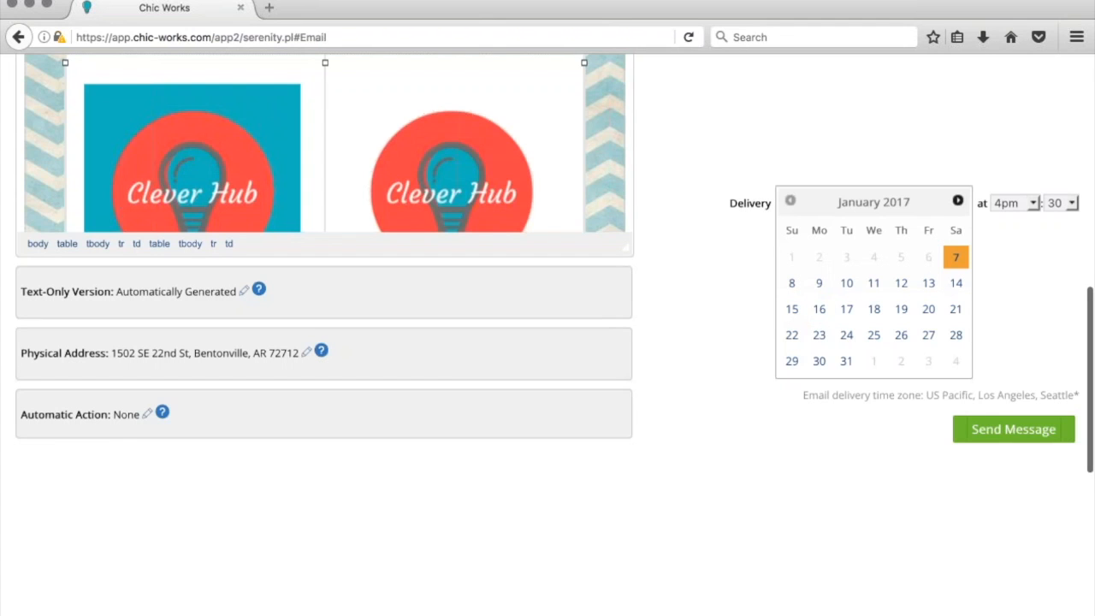
pyautogui.scroll(8, 674, 303)
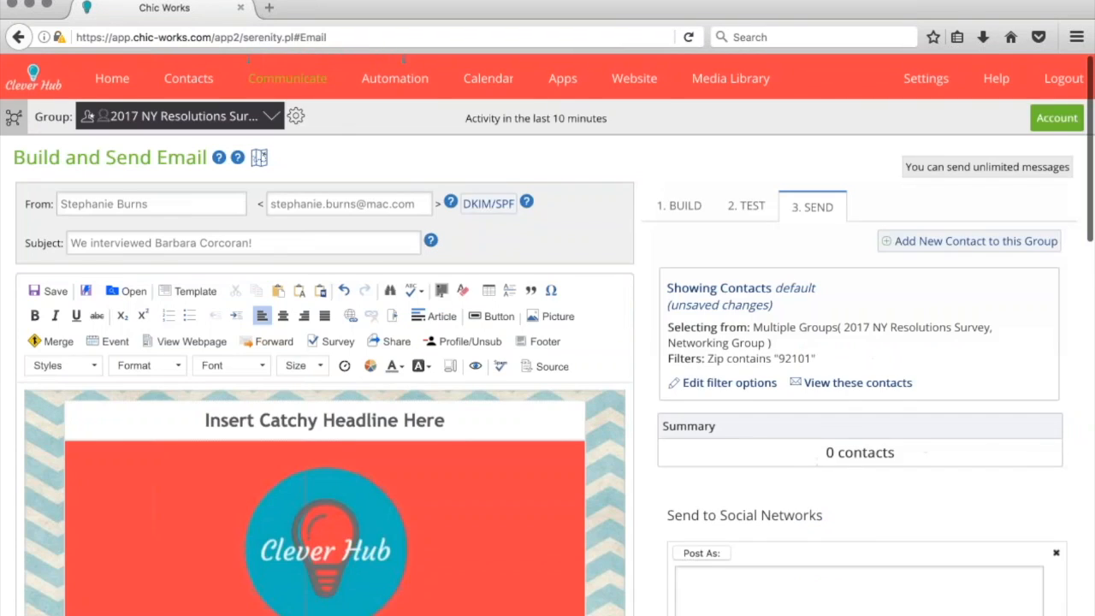
# Delete the Zip contains 92101 condition so Filters show None with 2 recipients
pyautogui.scroll(-3, 548, 342)
pyautogui.click(704, 227)
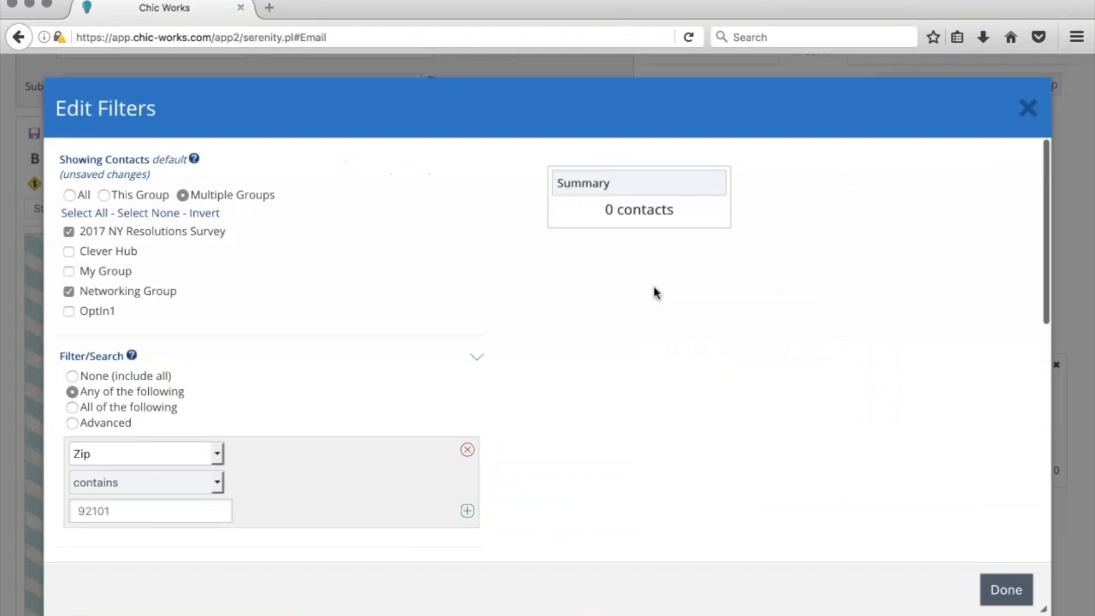
pyautogui.scroll(-4, 351, 293)
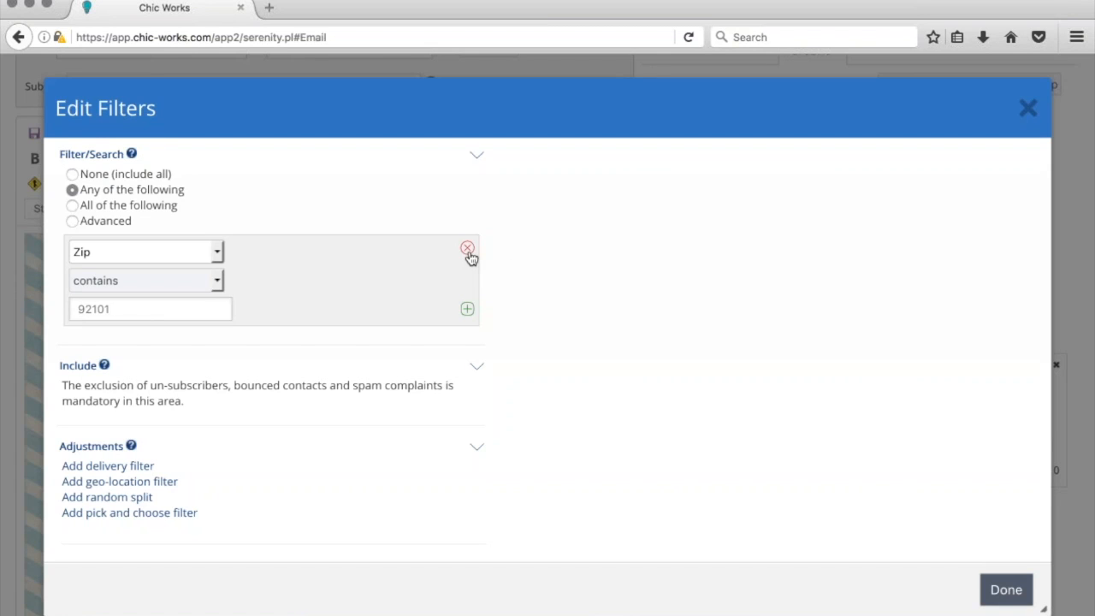
pyautogui.click(72, 175)
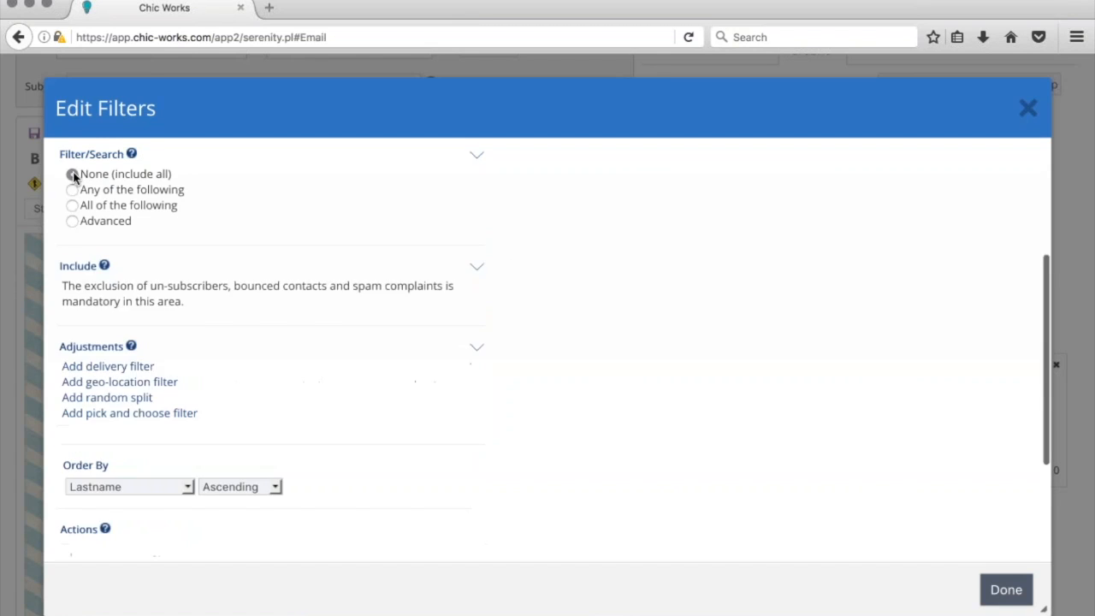
pyautogui.scroll(5, 229, 289)
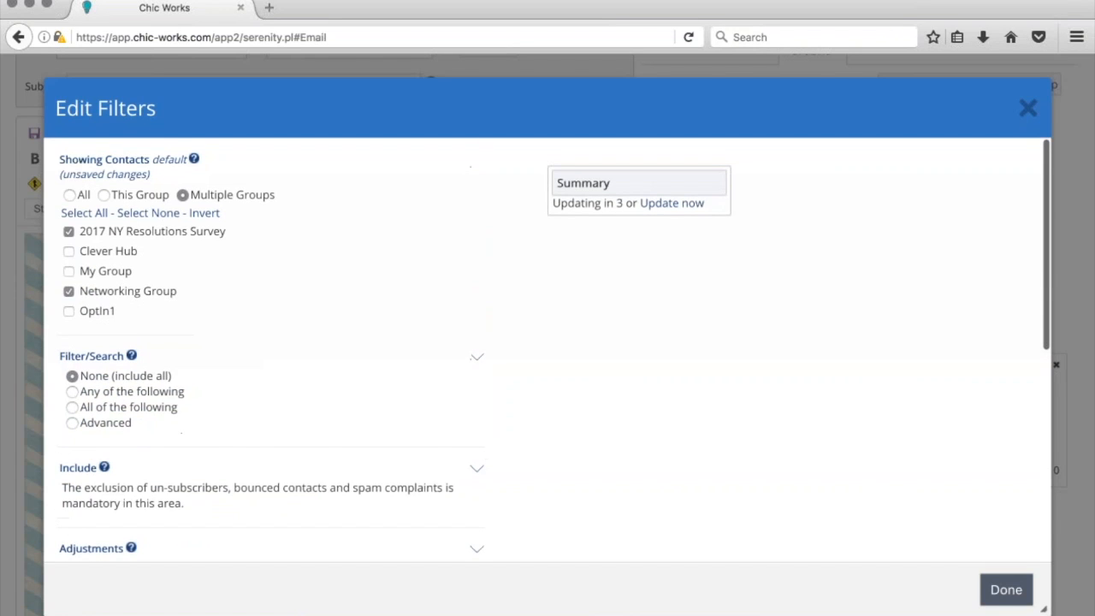
pyautogui.scroll(-1, 230, 289)
pyautogui.scroll(1, 230, 289)
pyautogui.click(1007, 592)
pyautogui.scroll(-8, 653, 414)
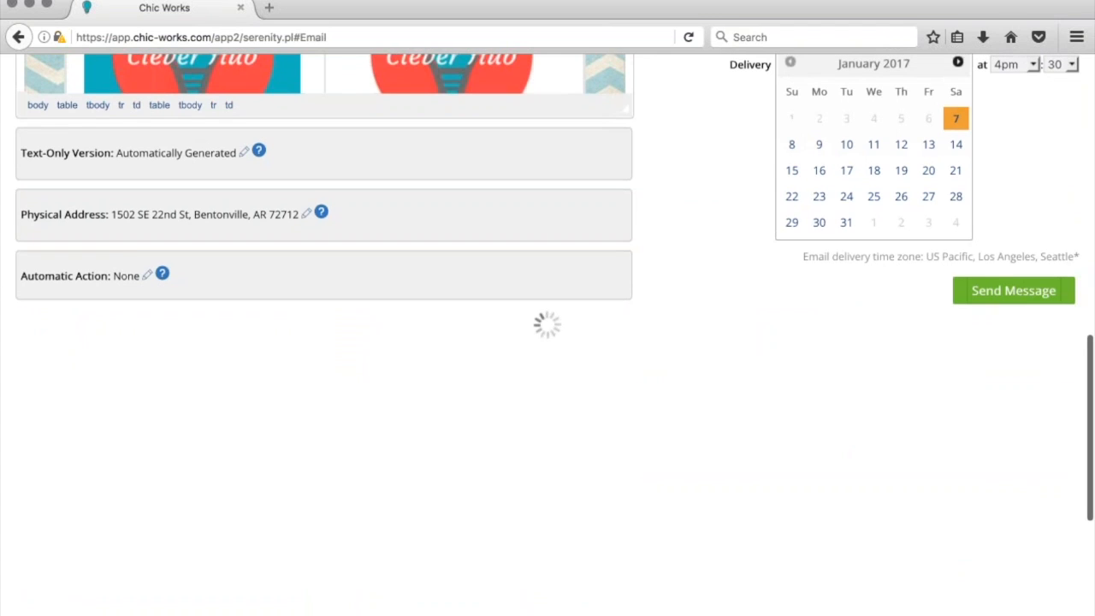
pyautogui.scroll(8, 651, 314)
pyautogui.scroll(3, 651, 314)
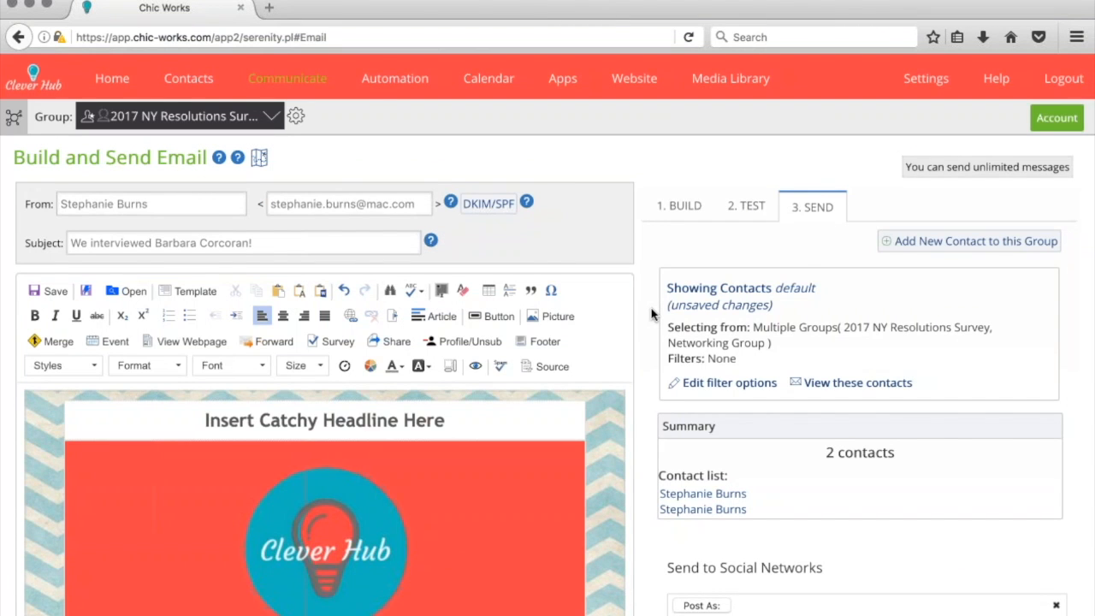
# Confirm sending the newsletter to the 2 contacts and close the progress window
pyautogui.scroll(-12, 651, 314)
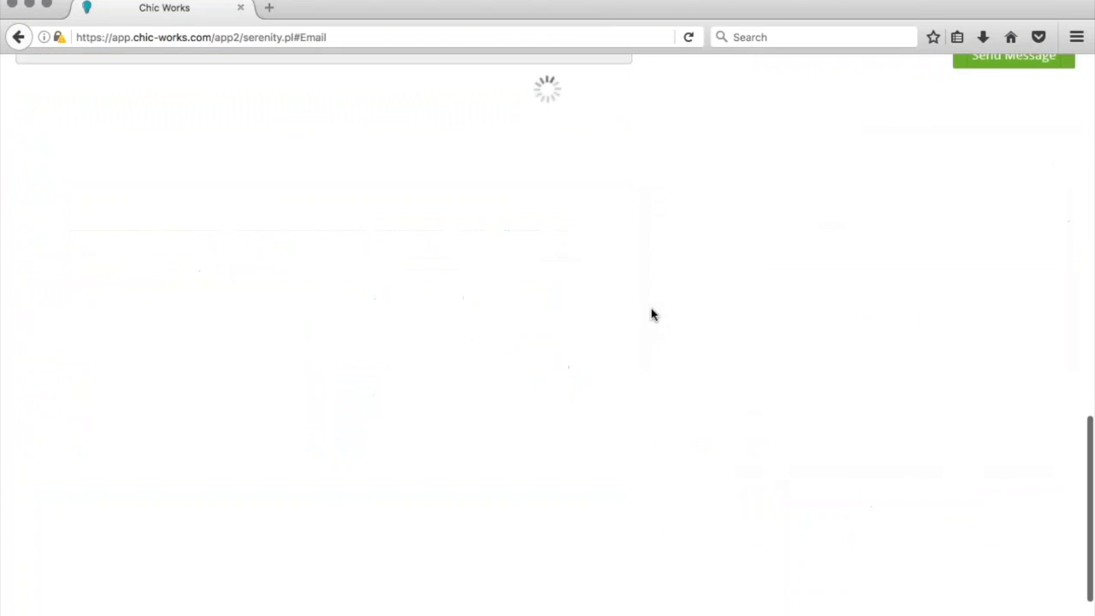
pyautogui.scroll(1, 651, 314)
pyautogui.scroll(1, 651, 314)
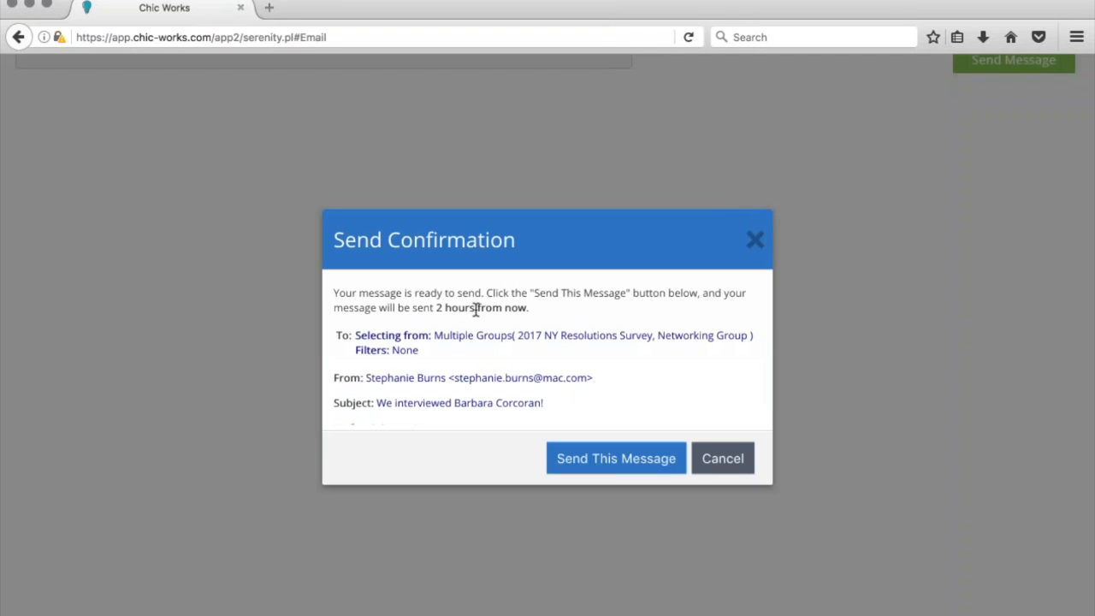
pyautogui.click(616, 458)
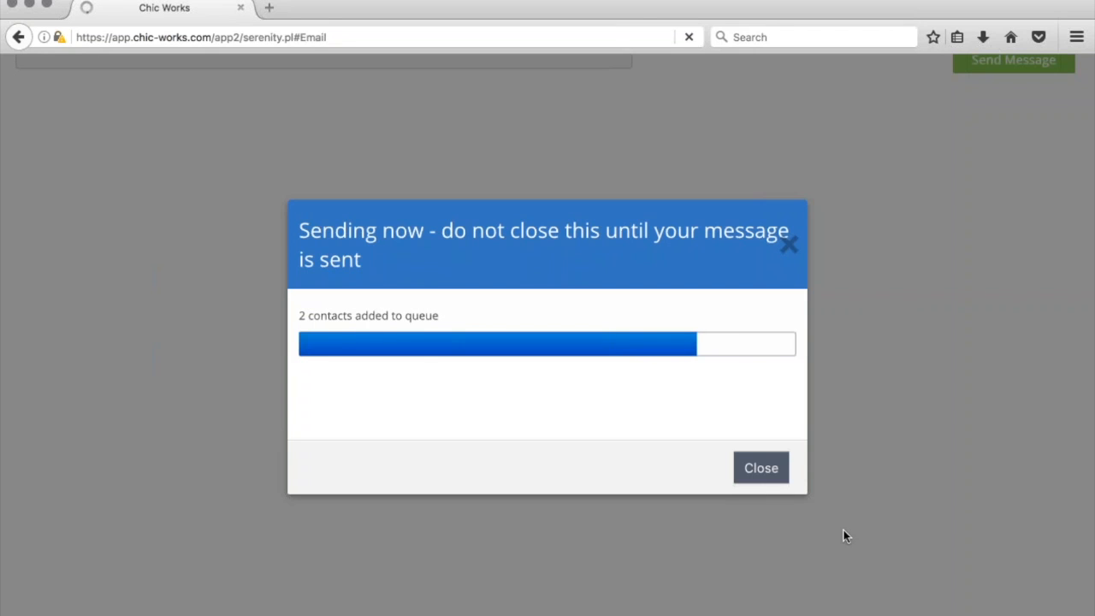
pyautogui.click(760, 468)
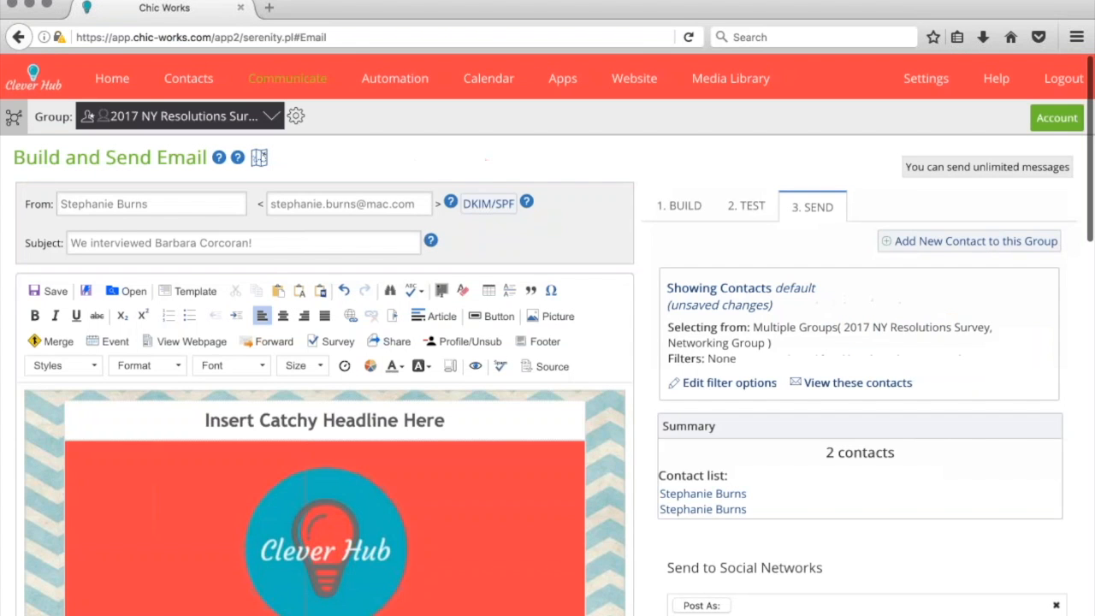
pyautogui.moveTo(287, 81)
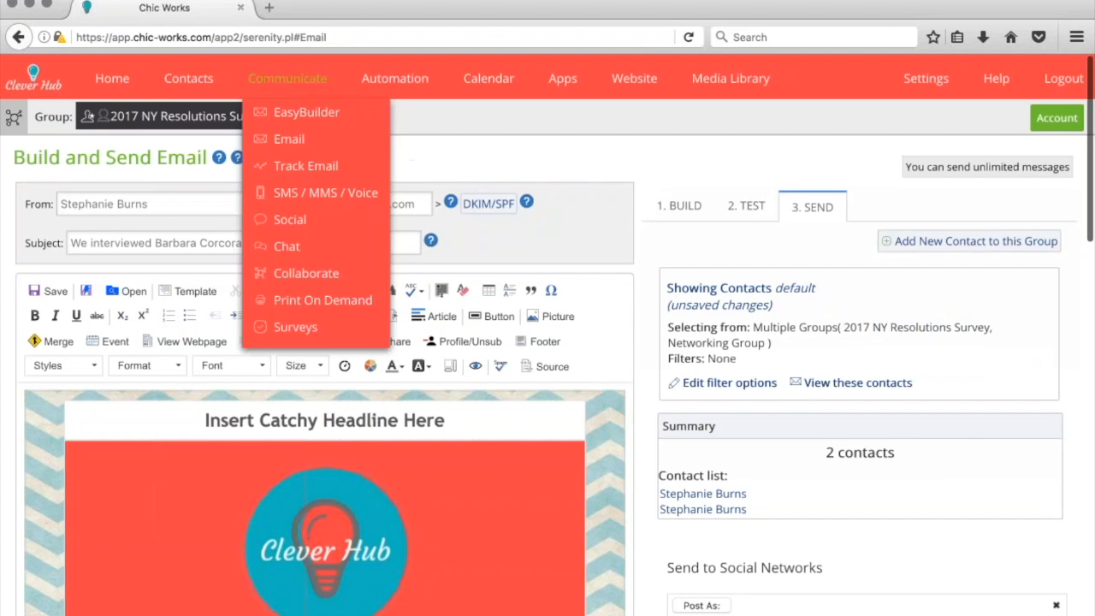
pyautogui.click(287, 177)
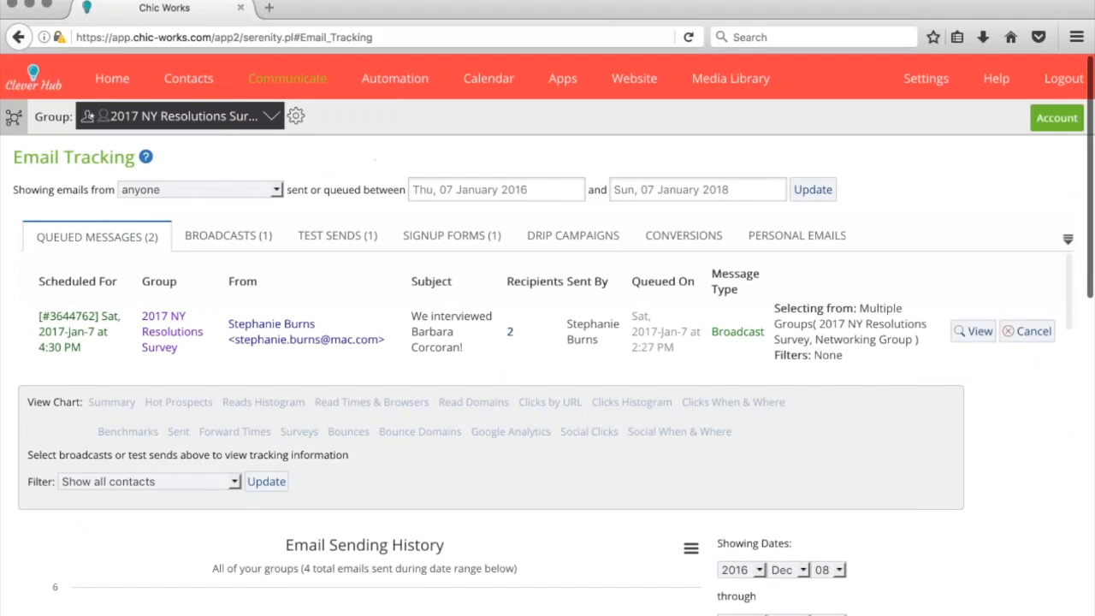
pyautogui.scroll(-2, 109, 308)
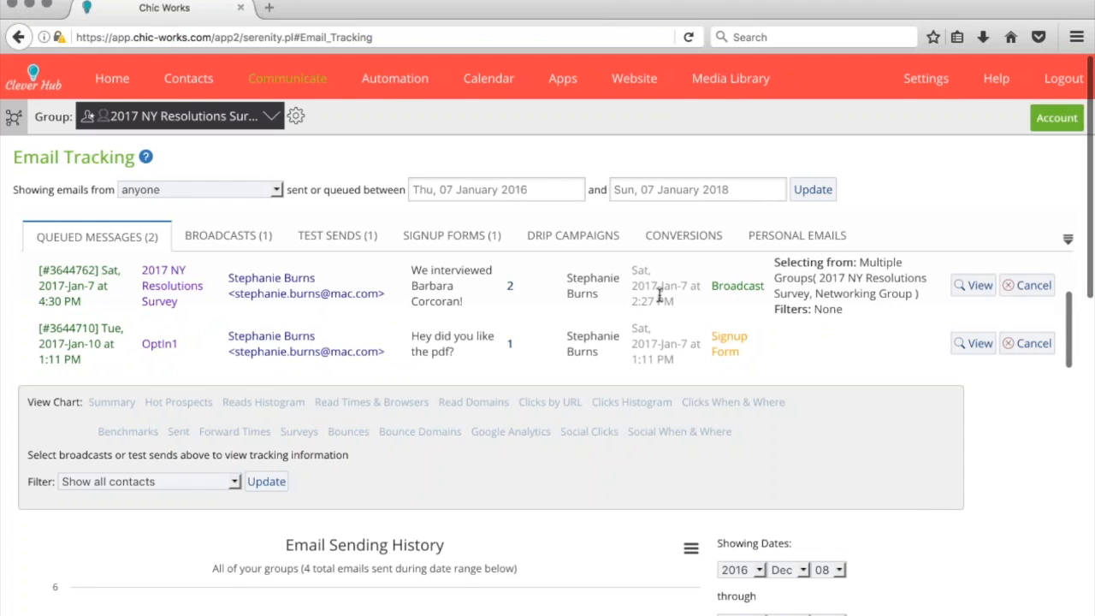
pyautogui.scroll(1, 652, 299)
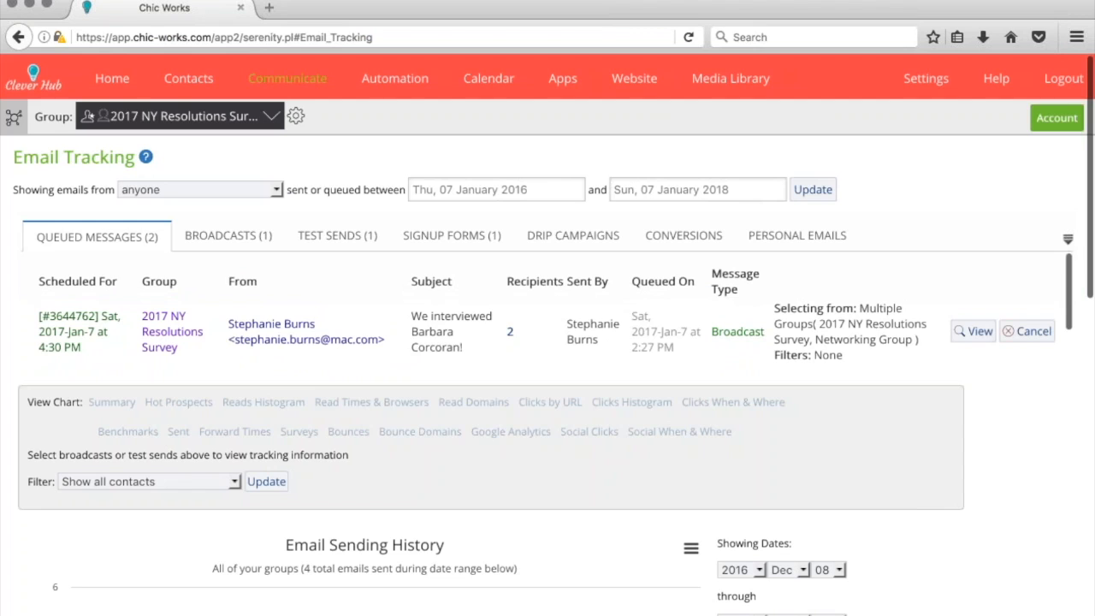
pyautogui.scroll(-1, 555, 311)
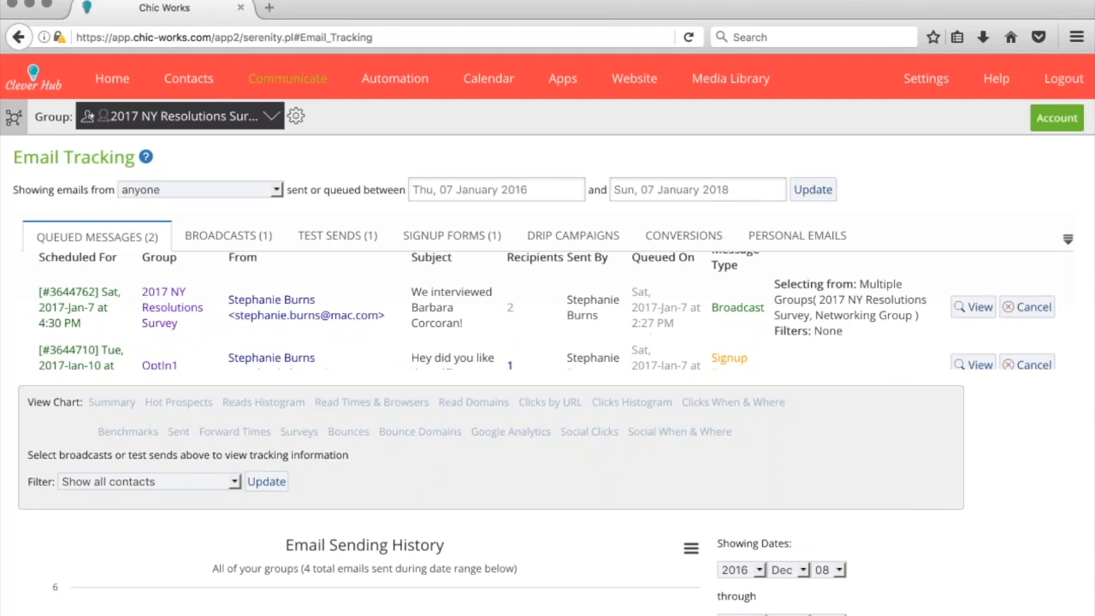
pyautogui.click(974, 307)
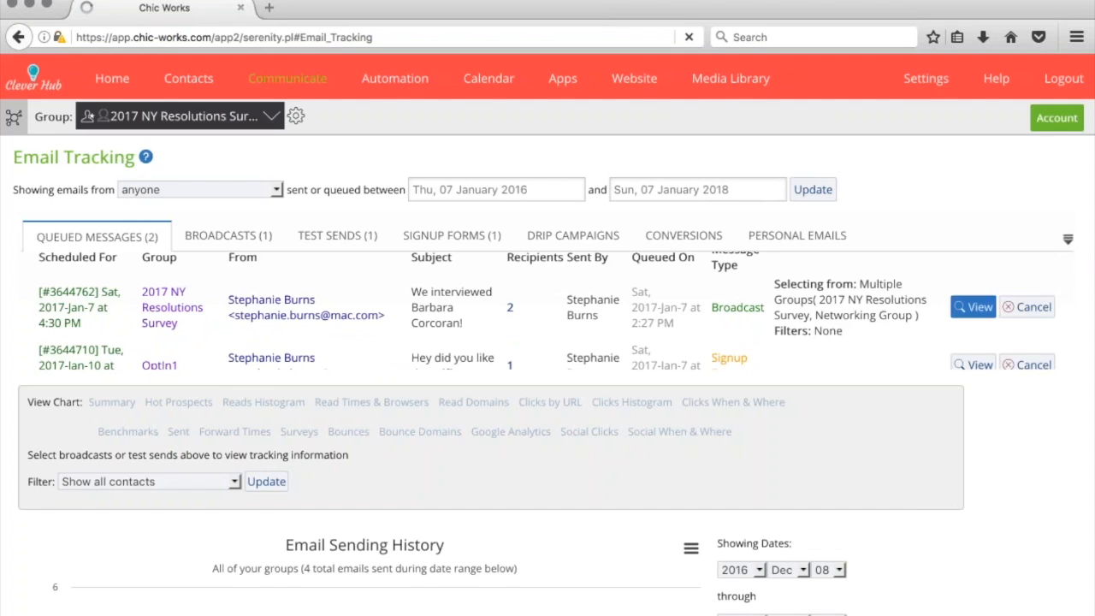
pyautogui.scroll(-10, 699, 307)
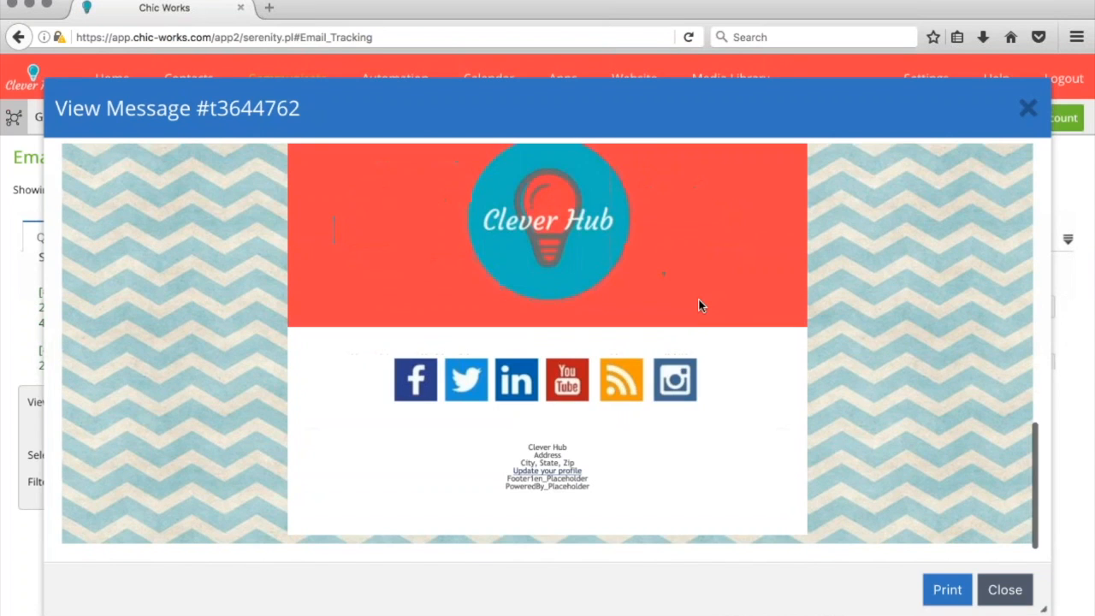
pyautogui.click(1005, 589)
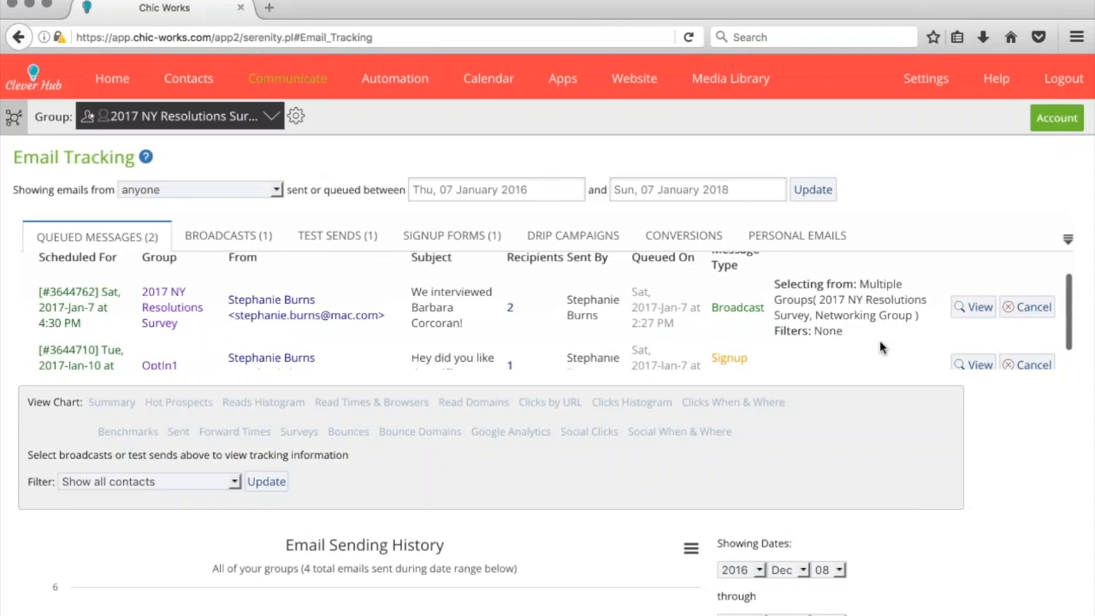
pyautogui.scroll(-1, 881, 347)
pyautogui.scroll(2, 881, 345)
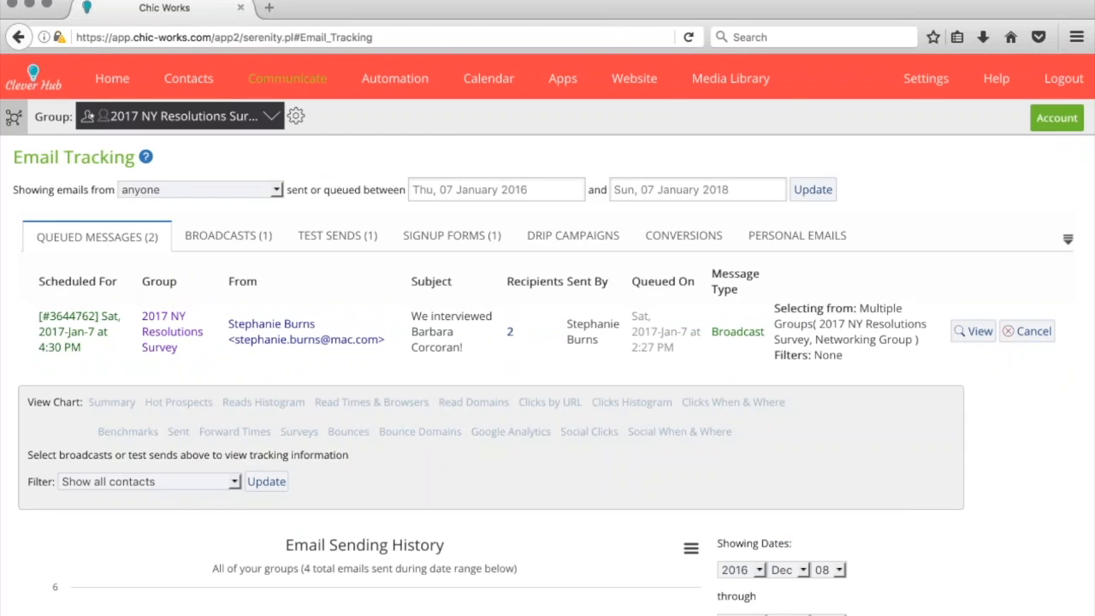
pyautogui.scroll(-1, 555, 313)
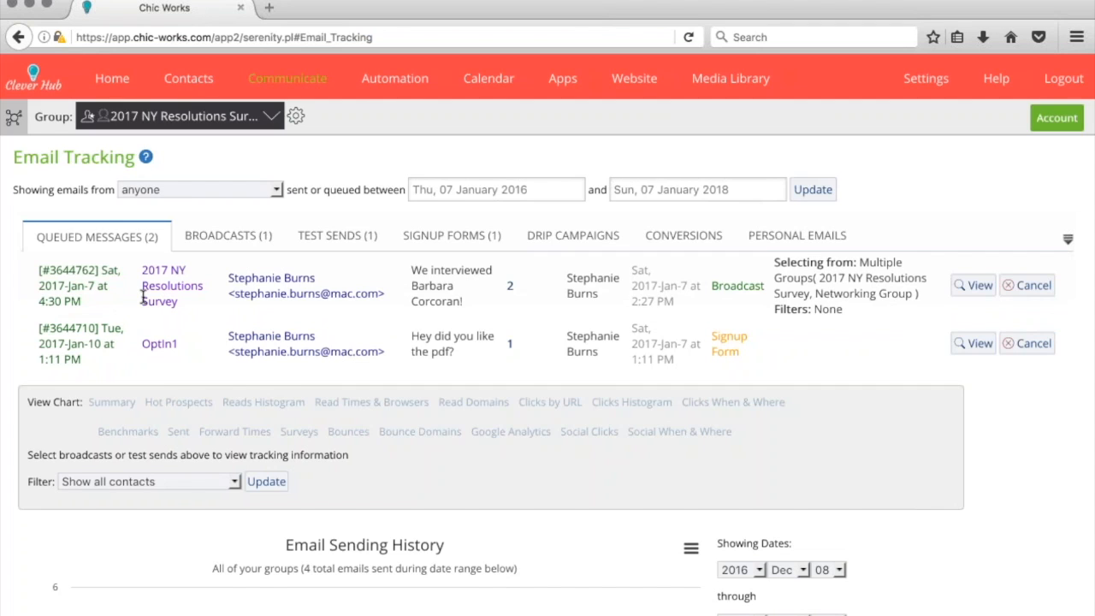
# Preview the sent 'Read This!' broadcast, then show its Summary Statistics chart
pyautogui.click(227, 235)
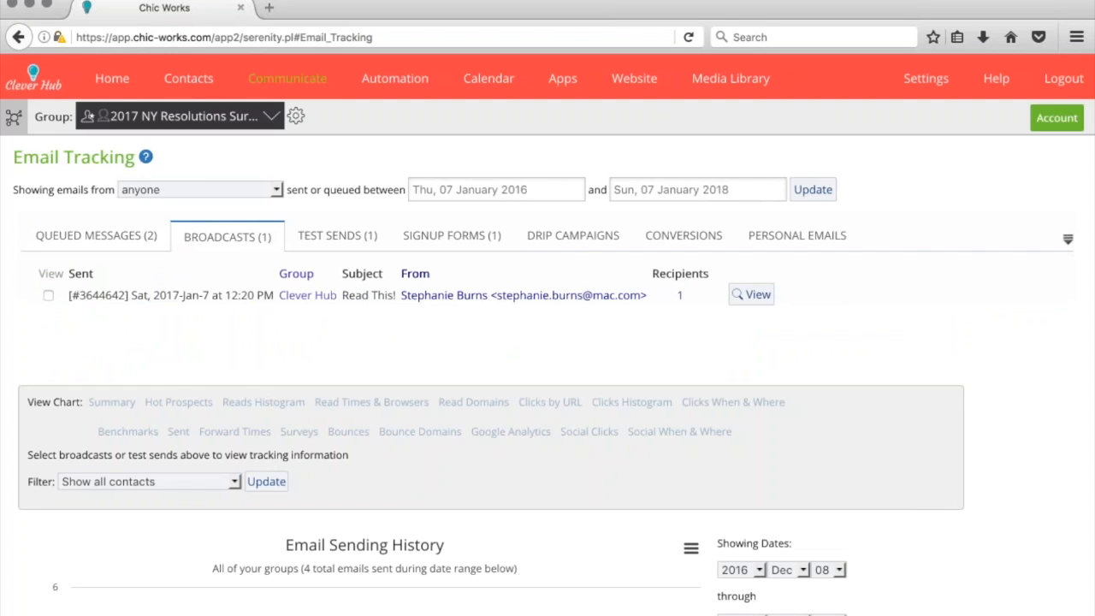
pyautogui.click(751, 295)
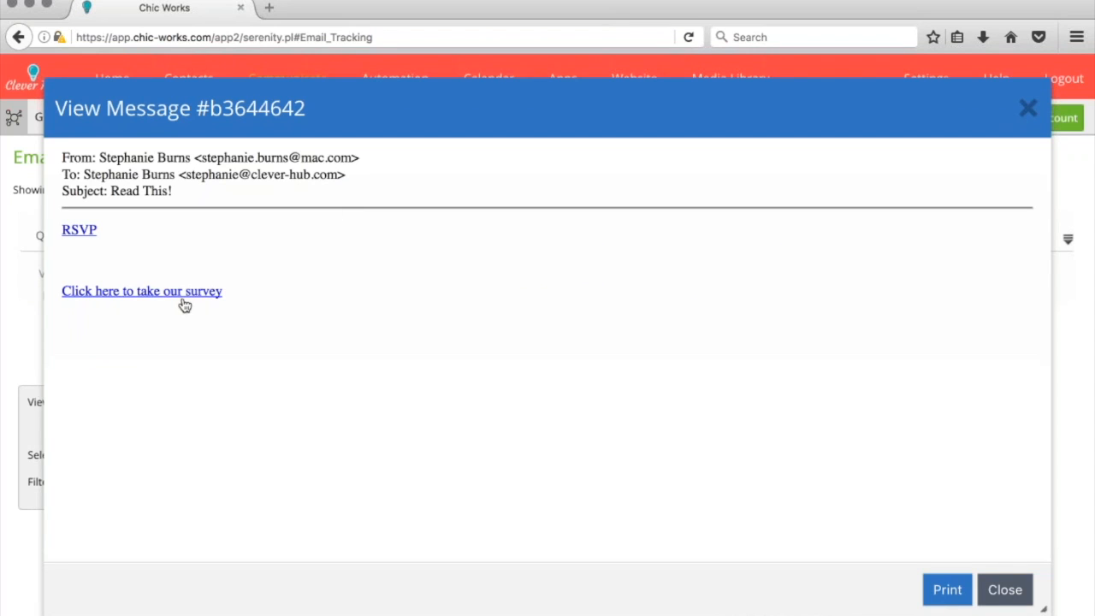
pyautogui.click(1005, 589)
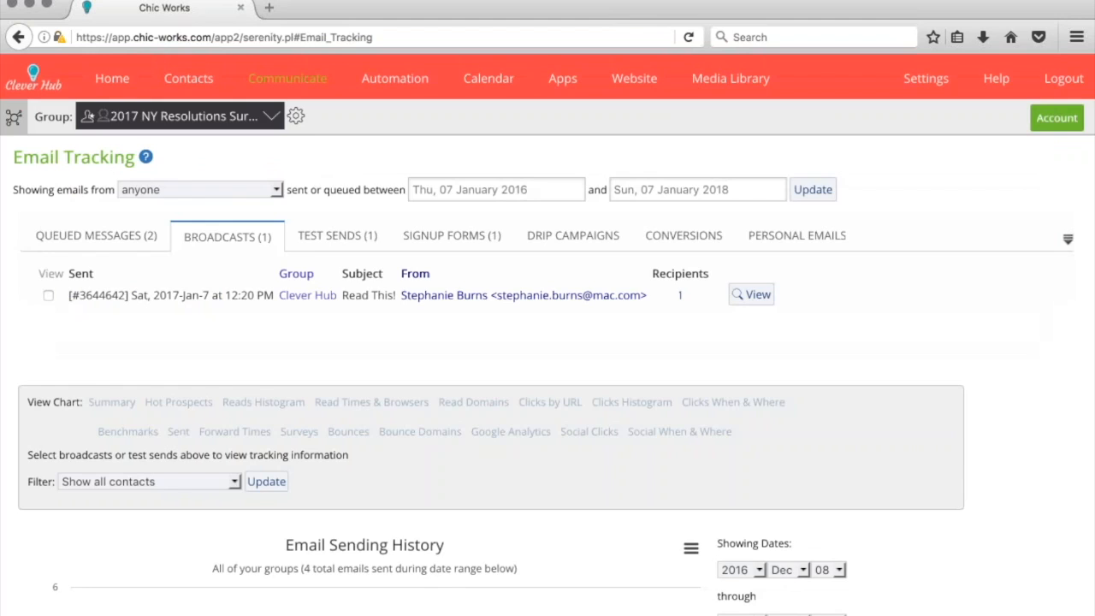
pyautogui.click(48, 295)
pyautogui.scroll(-3, 13, 332)
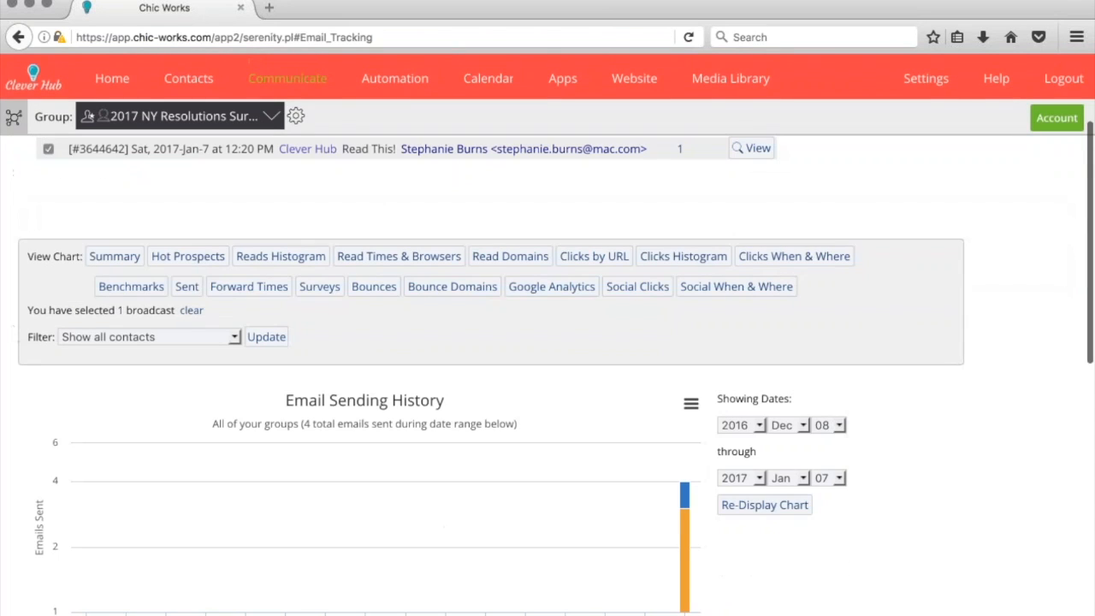
pyautogui.click(113, 255)
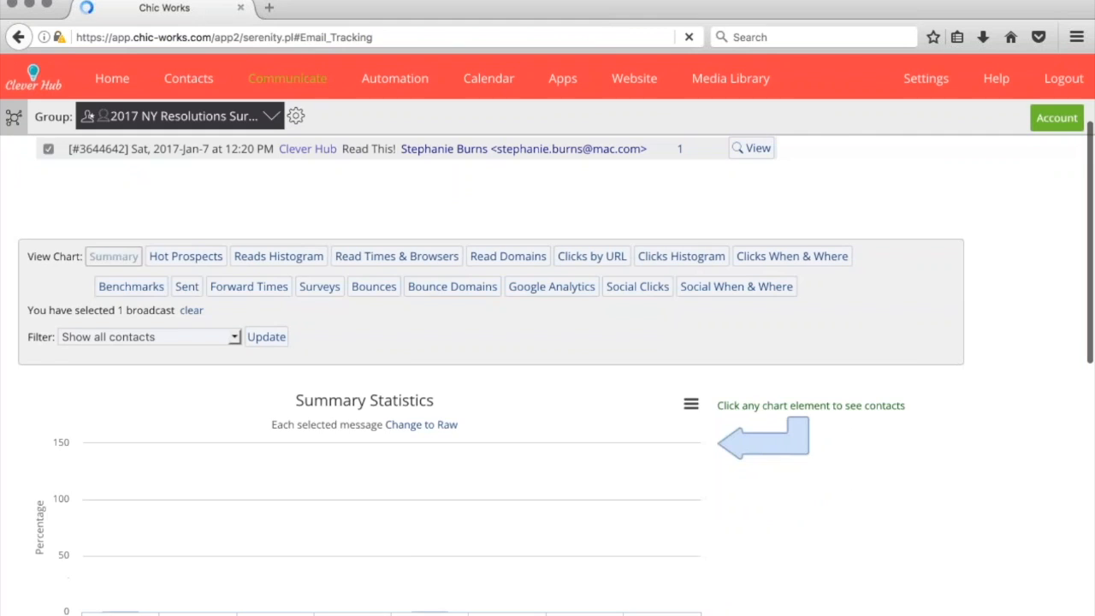
# View the broadcast's Read Times & Browsers chart, then its Read Domains breakdown
pyautogui.scroll(-3, 119, 411)
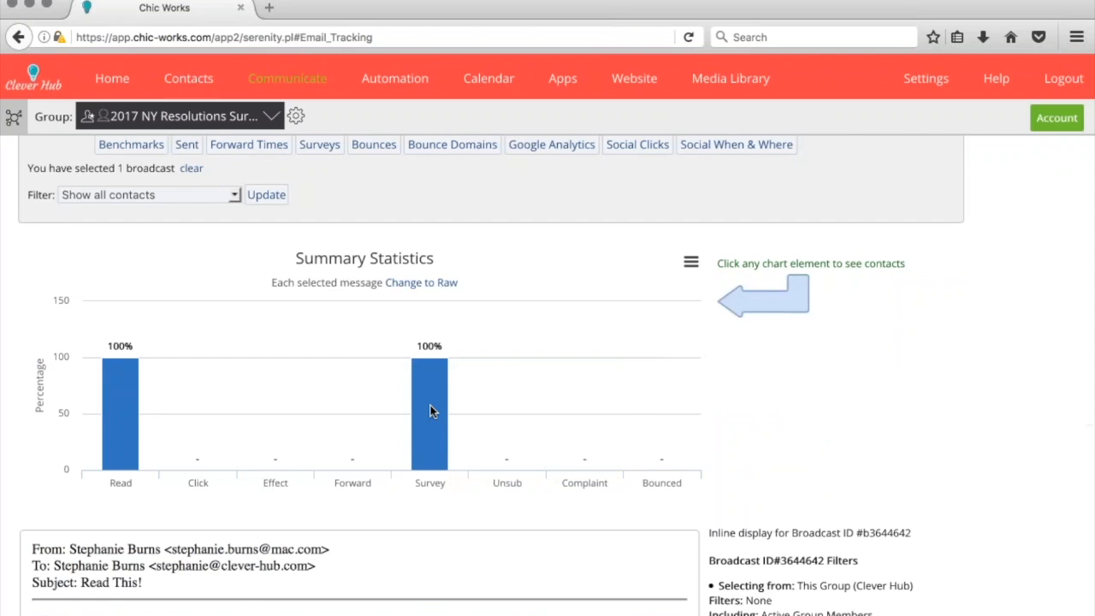
pyautogui.scroll(3, 429, 411)
pyautogui.click(396, 240)
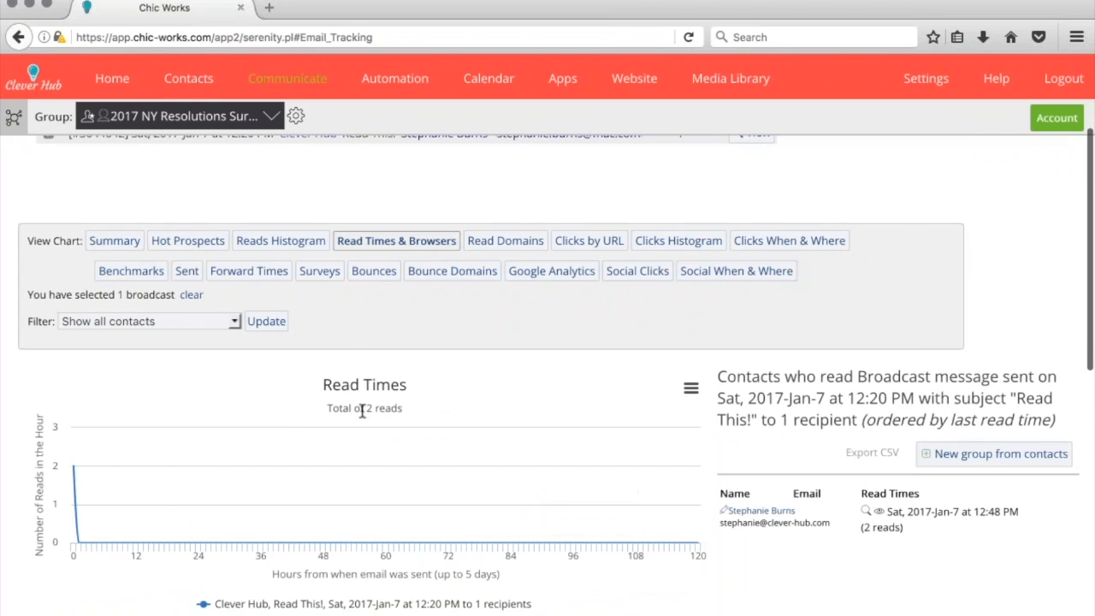
pyautogui.scroll(-3, 362, 408)
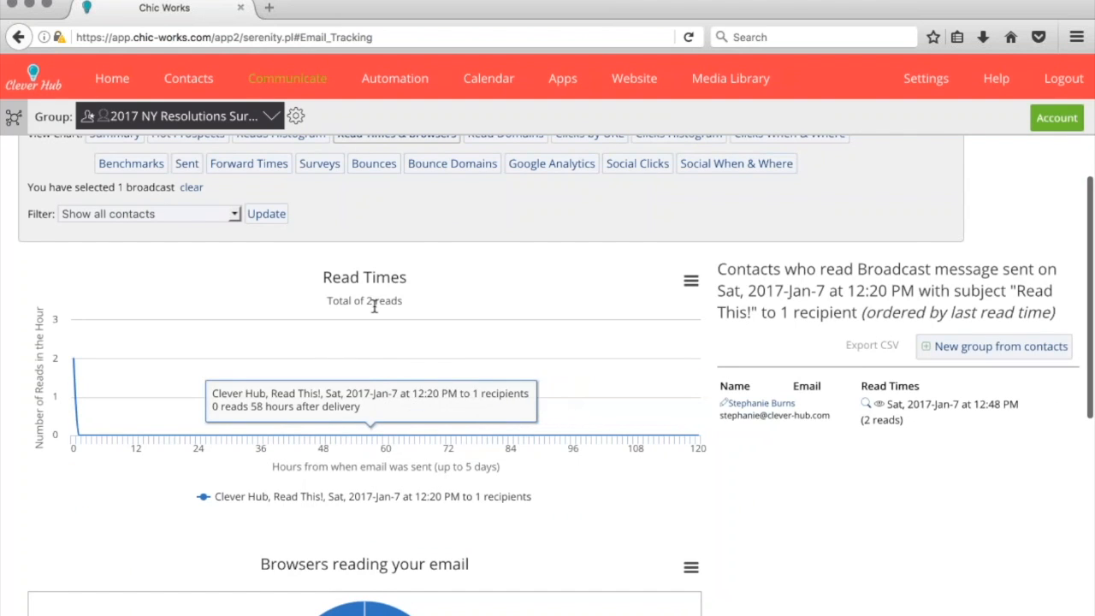
pyautogui.scroll(3, 374, 306)
pyautogui.click(529, 248)
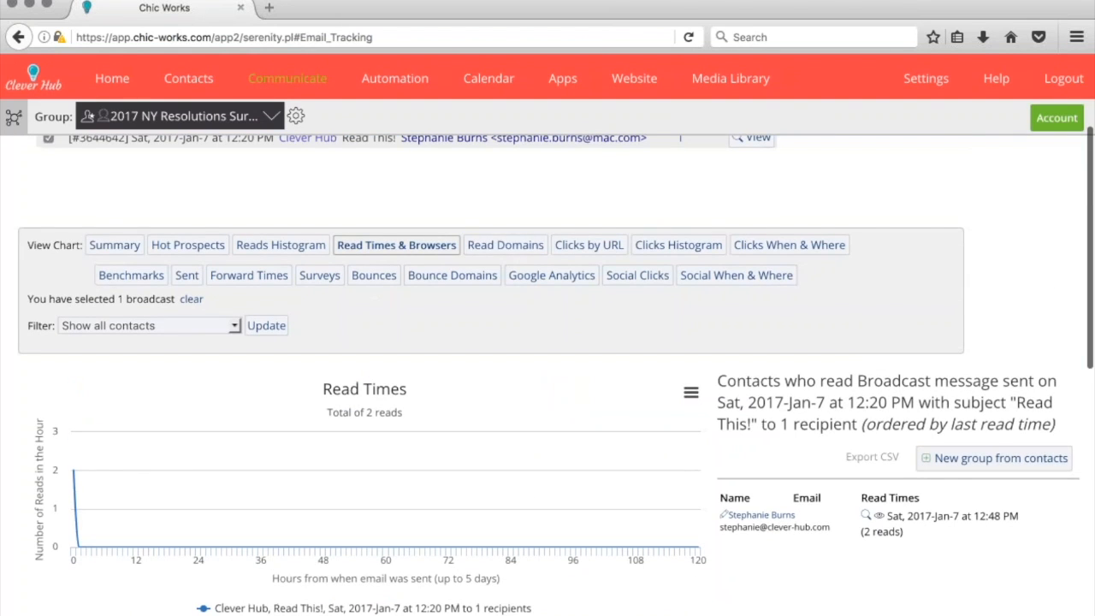
pyautogui.scroll(-2, 484, 434)
# Check Clicks by URL, revisit Read Domains, and return to Read Times showing 2 reads, MacOS Safari 6
pyautogui.moveTo(392, 411)
pyautogui.click(591, 172)
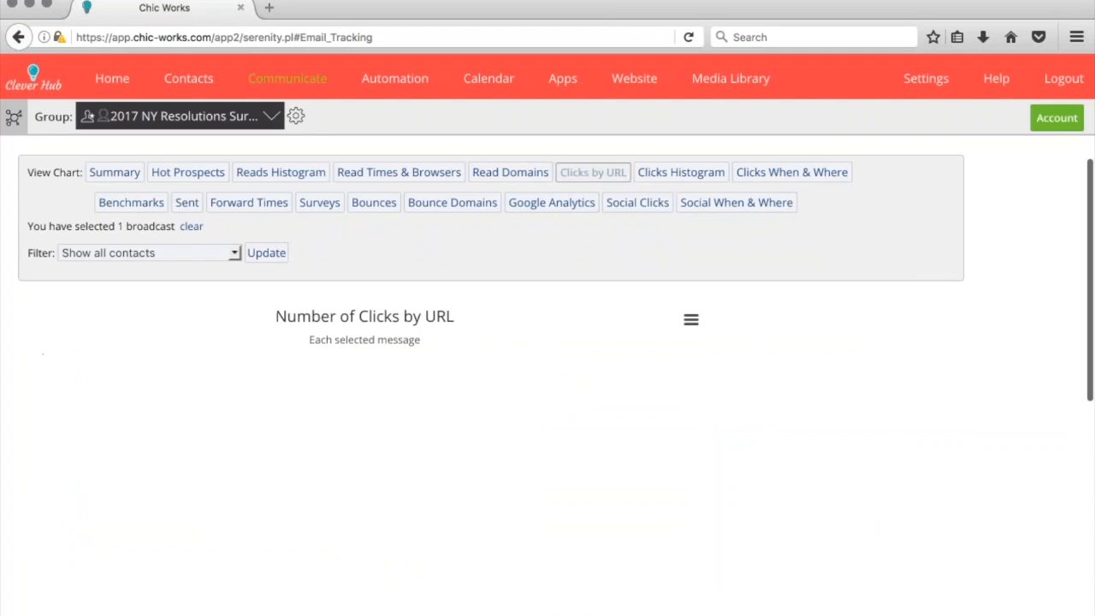
pyautogui.click(510, 172)
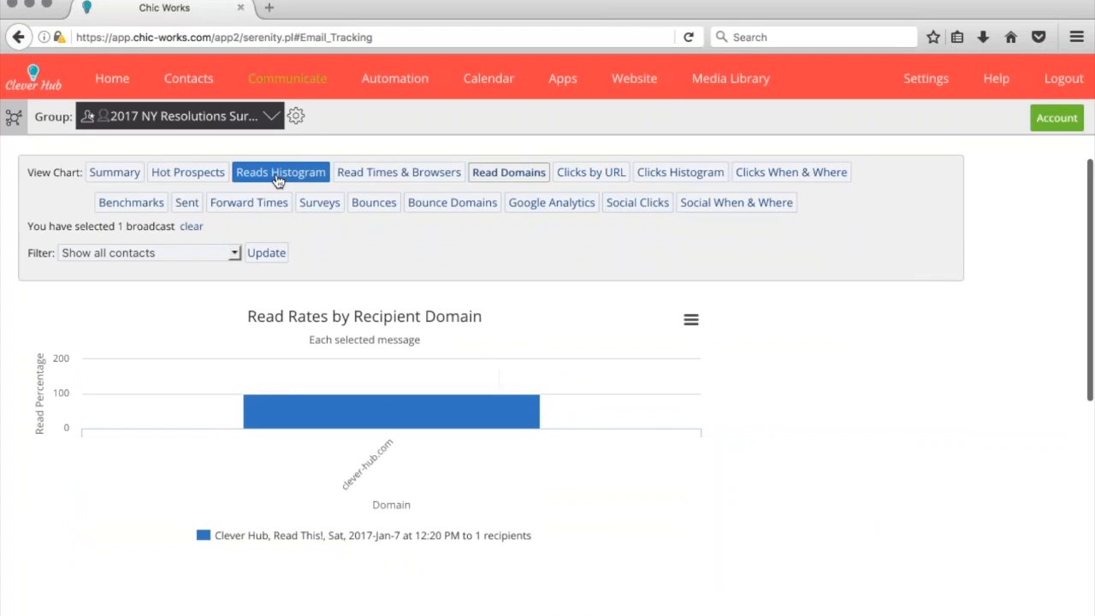
pyautogui.click(366, 178)
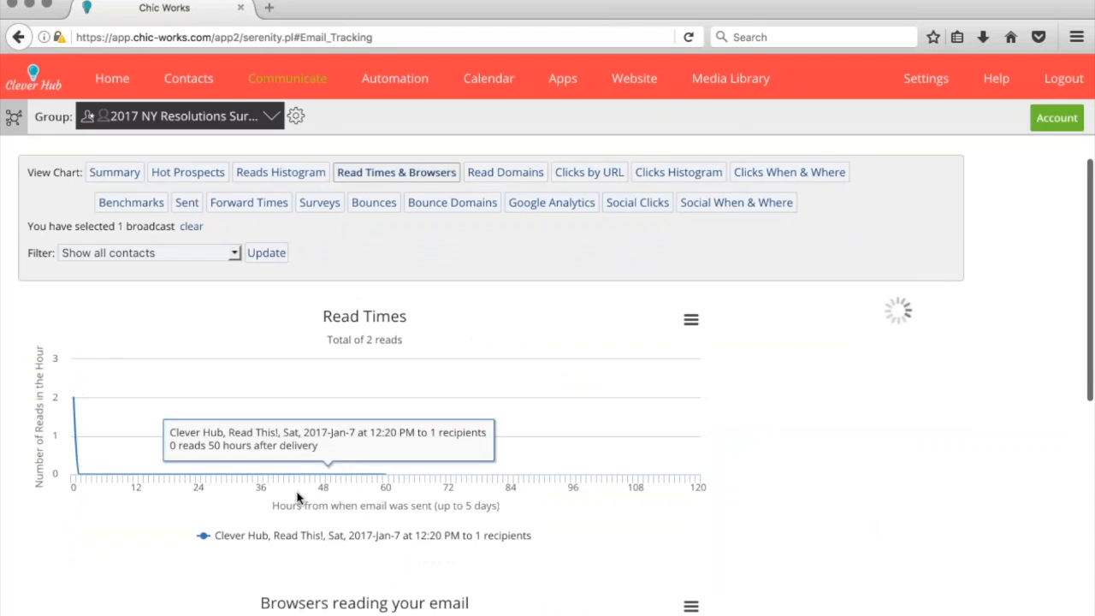
pyautogui.scroll(-5, 299, 496)
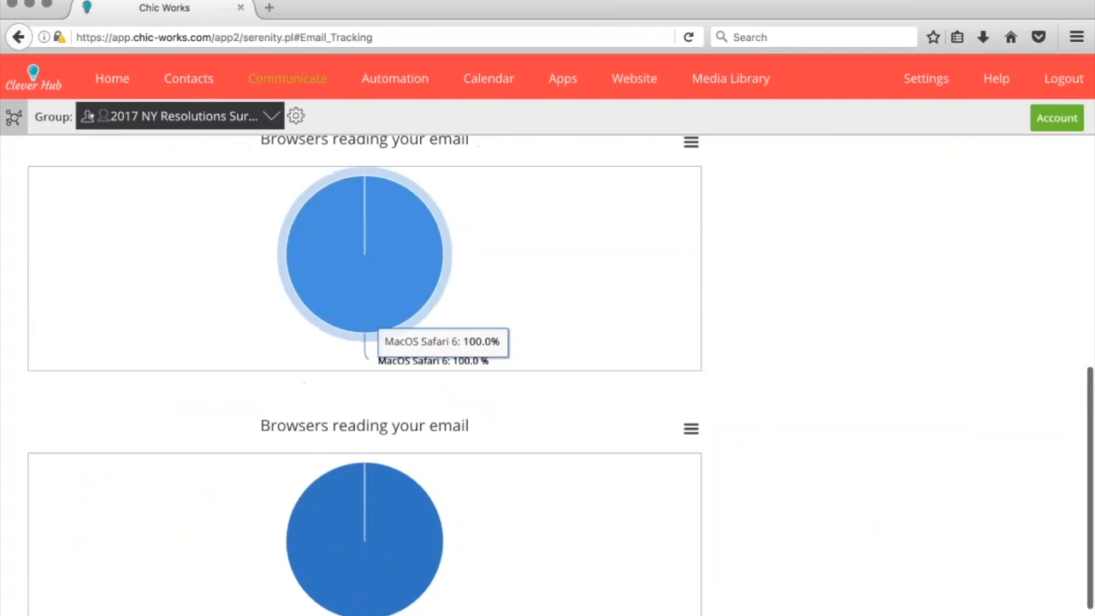
pyautogui.scroll(-2, 407, 601)
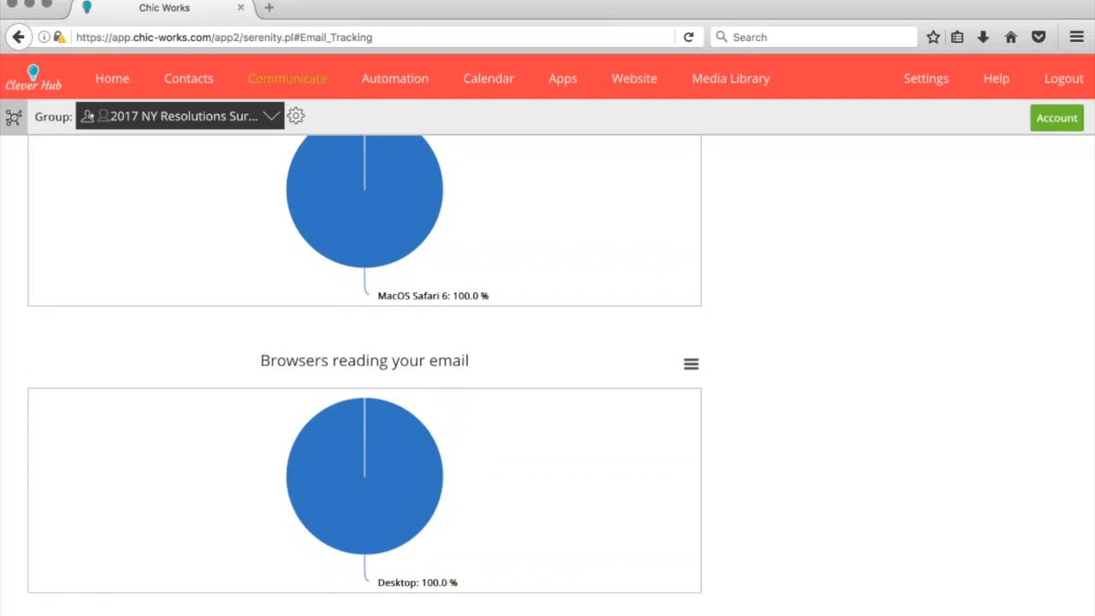
pyautogui.scroll(5, 376, 402)
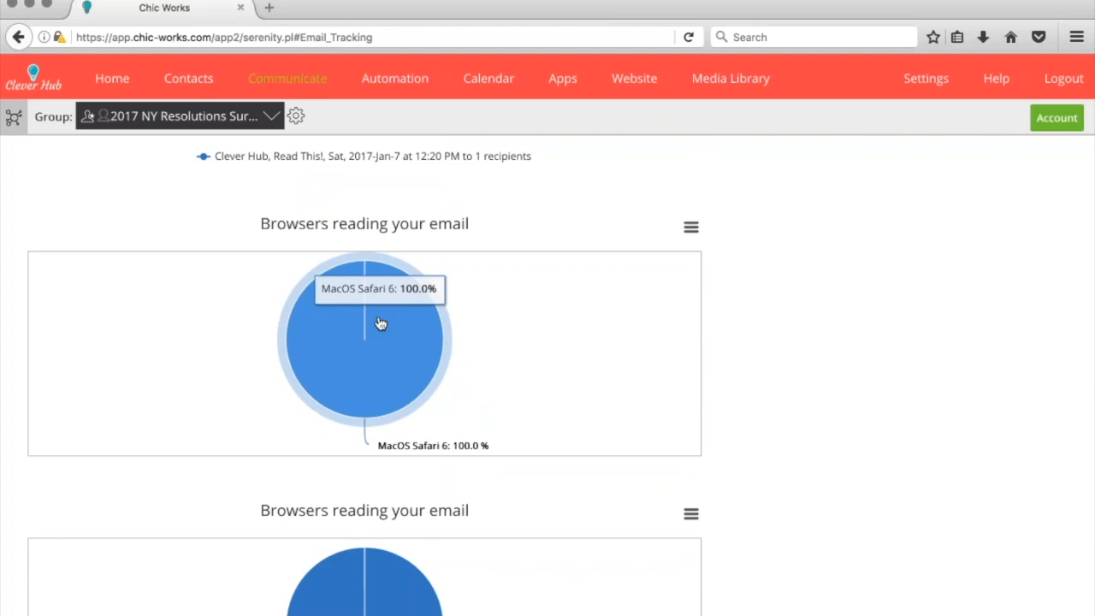
pyautogui.scroll(15, 381, 323)
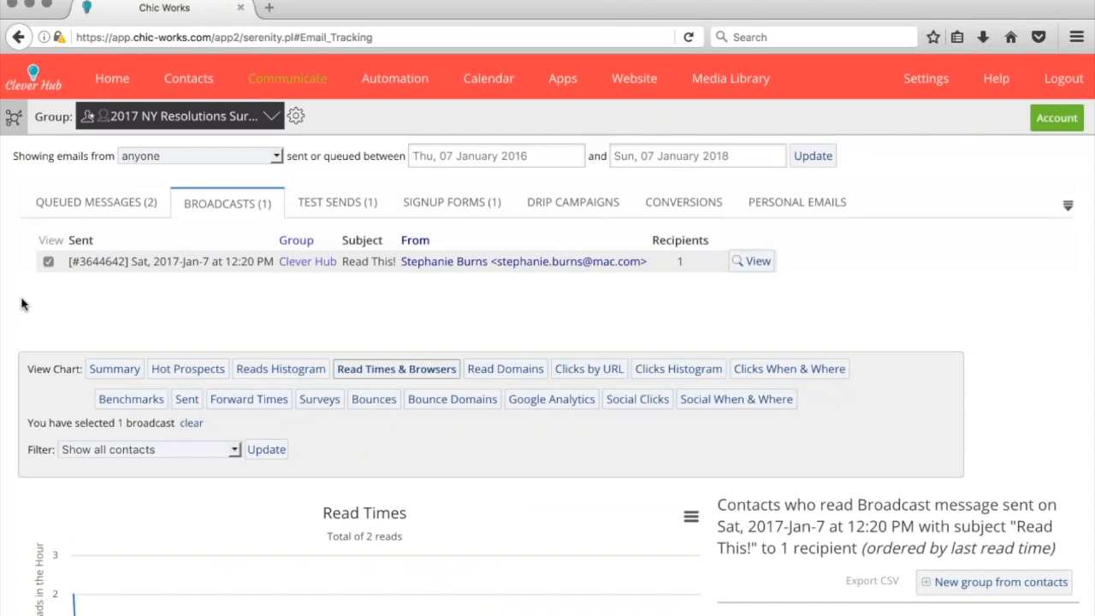
pyautogui.scroll(-5, 22, 304)
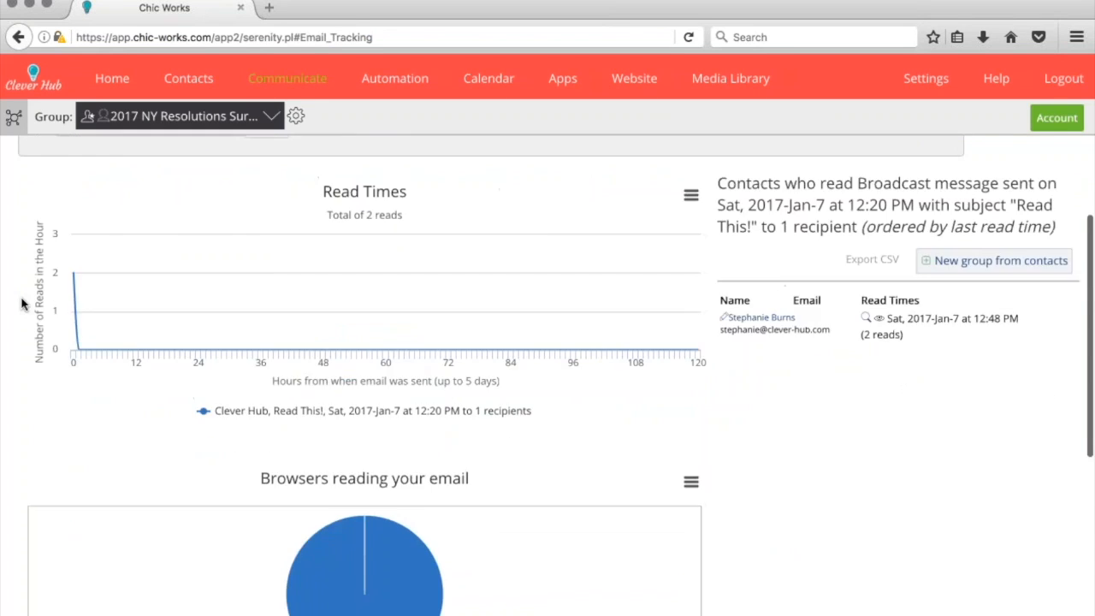
pyautogui.scroll(5, 22, 304)
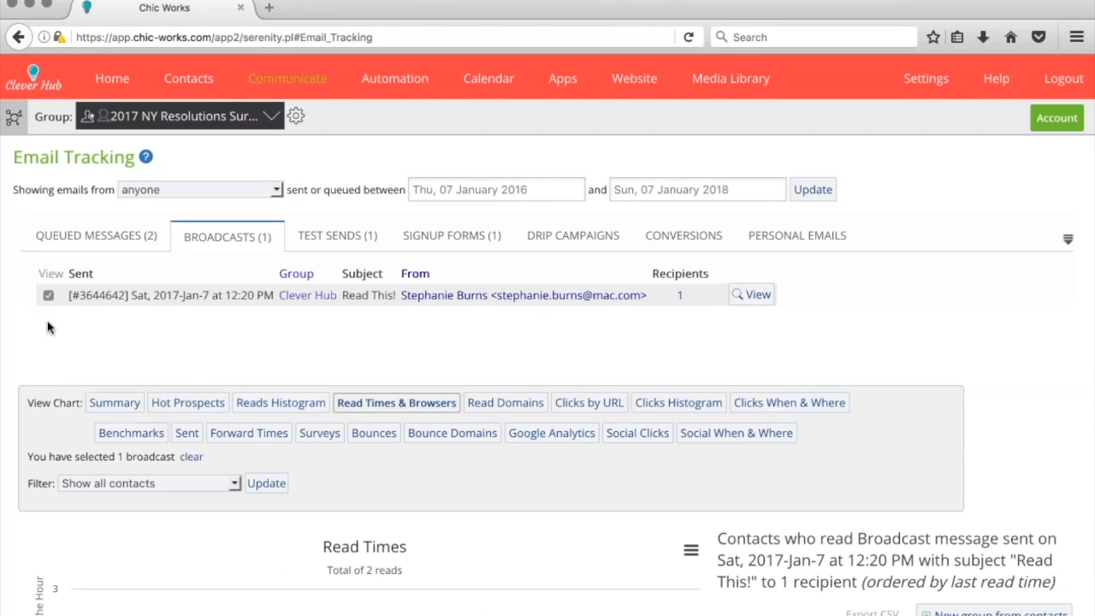